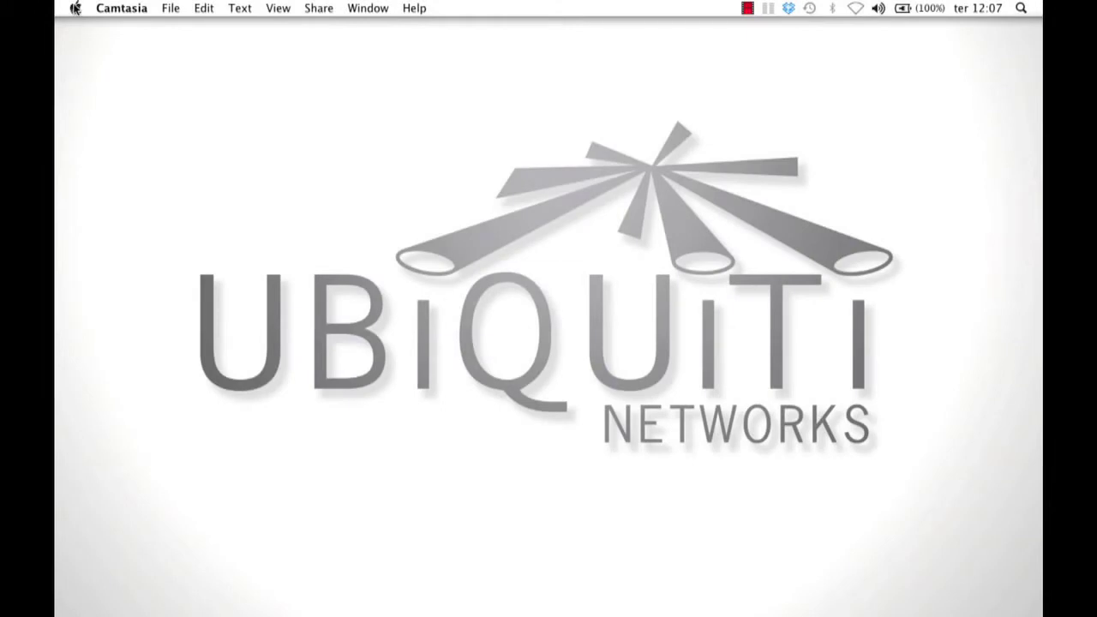
- Set Ethernet IPv4 to manual, with address 192.168.1.50 and subnet mask 255.255.255.0, and apply
click(74, 8)
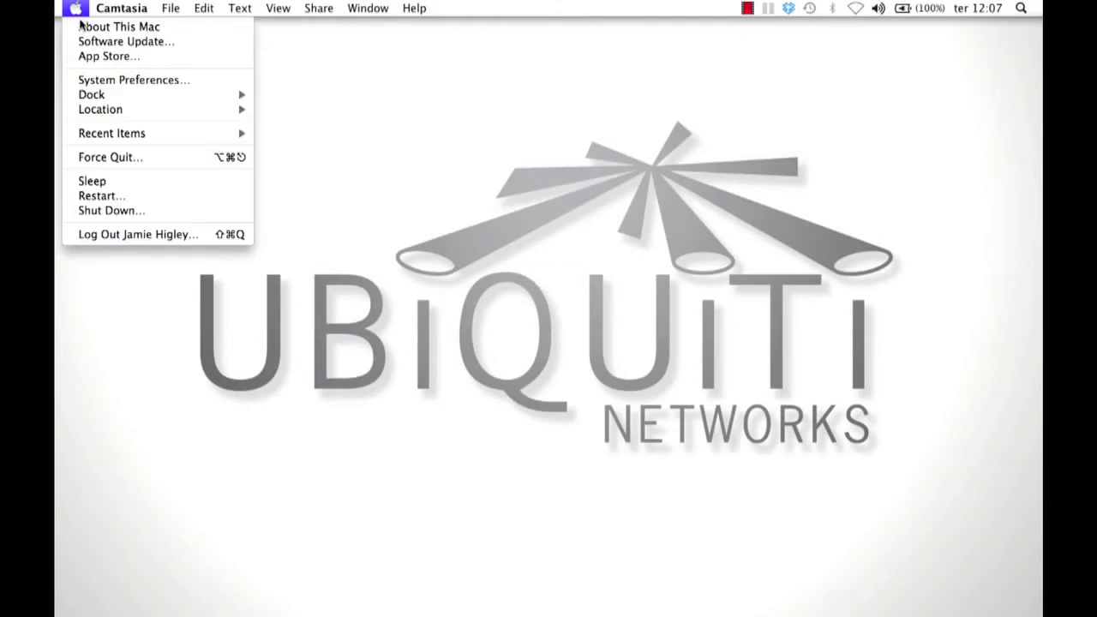
click(89, 79)
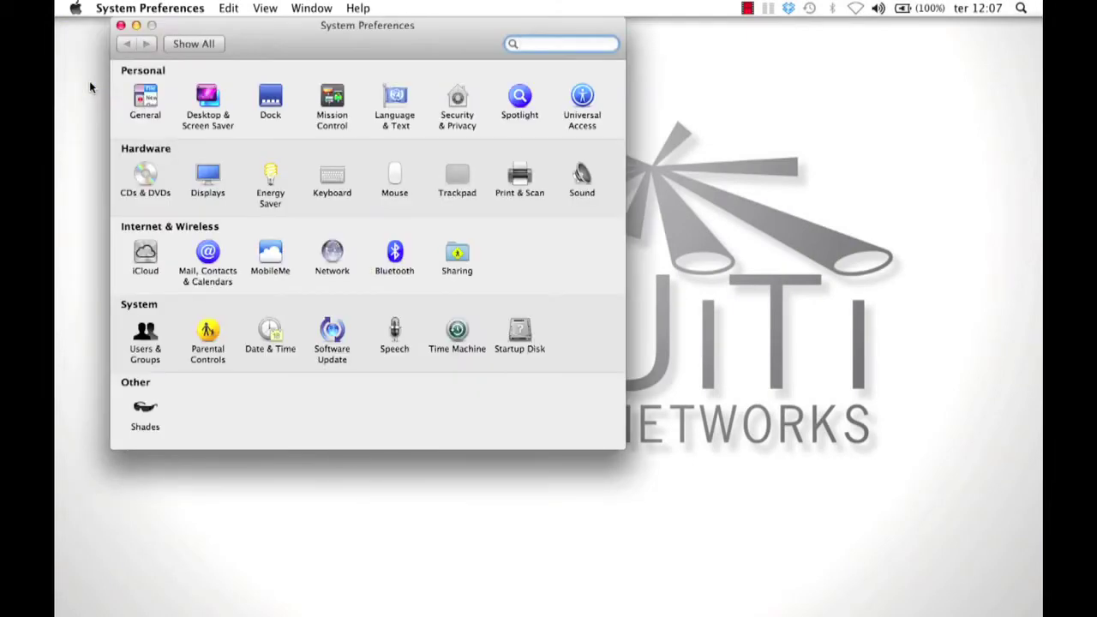
click(331, 250)
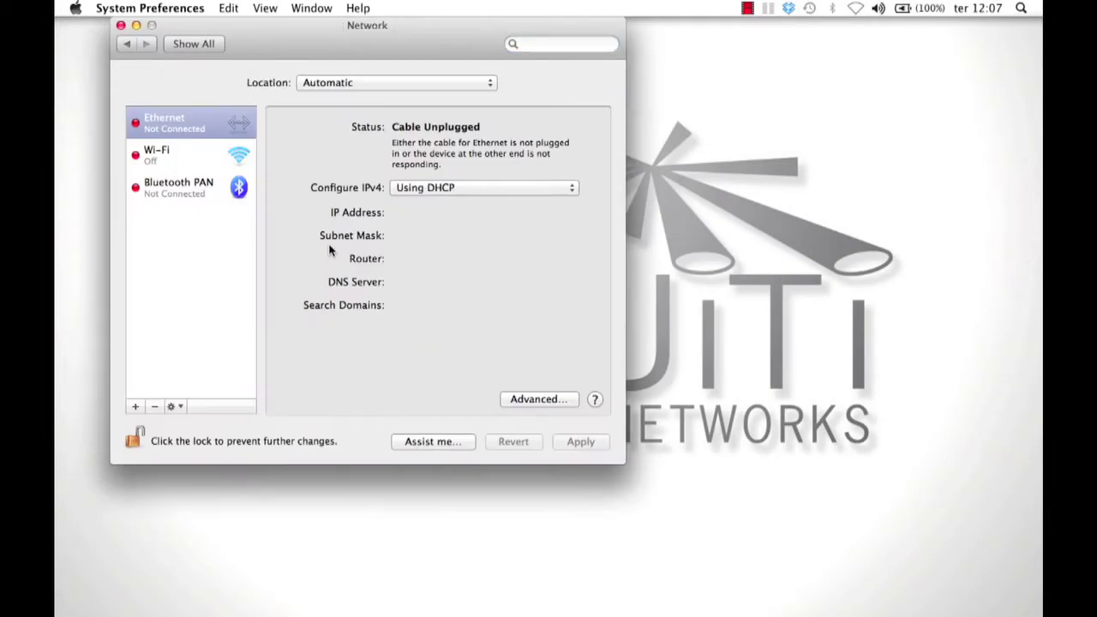
click(437, 196)
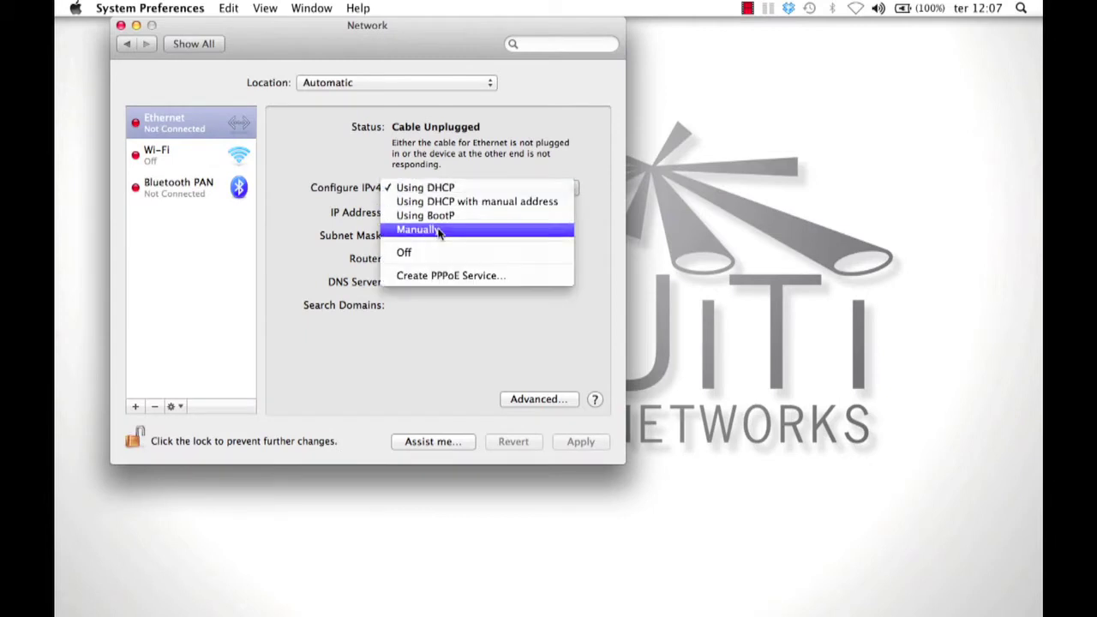
click(438, 228)
text(192.)
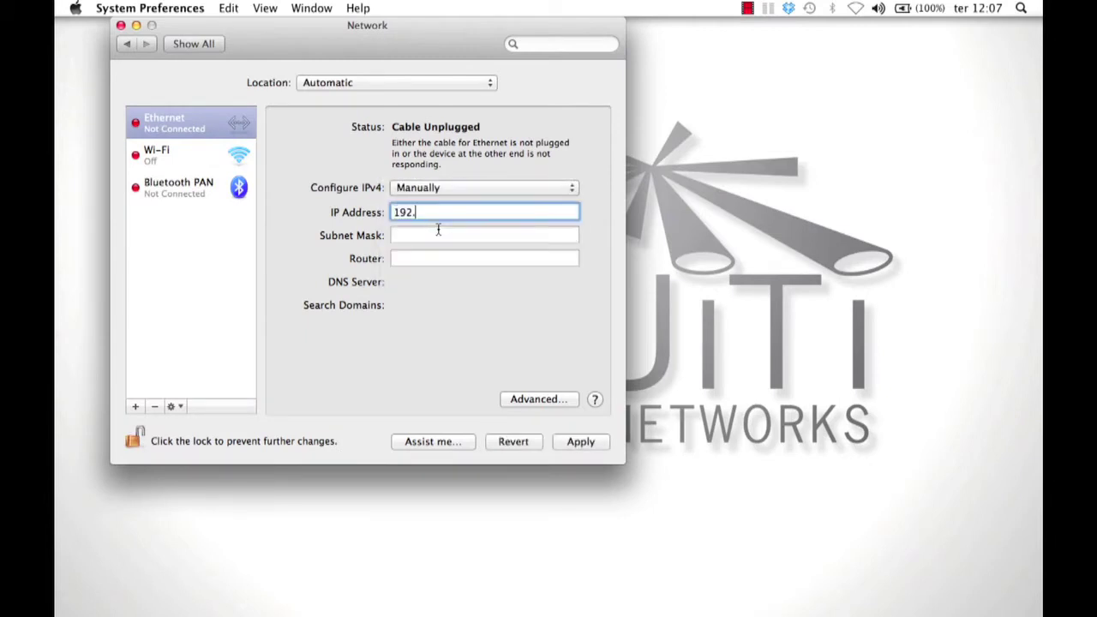
text(168.1.50)
key(Tab)
text(255)
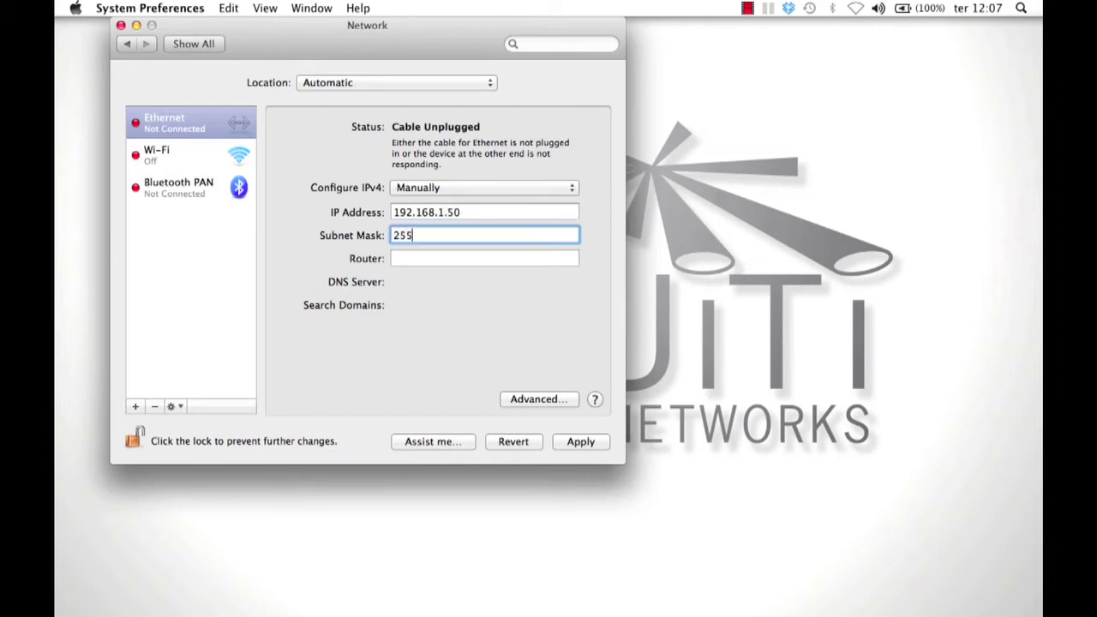
text(.255.255.0)
click(580, 441)
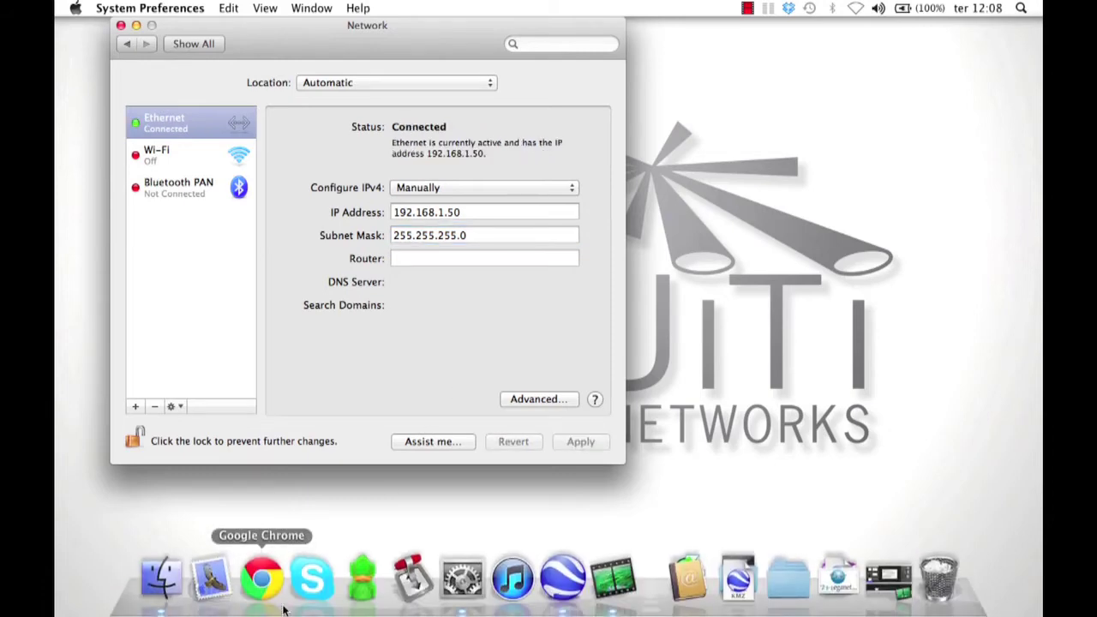
- Load the radio's web page at 192.168.1.20 in Chrome
click(268, 590)
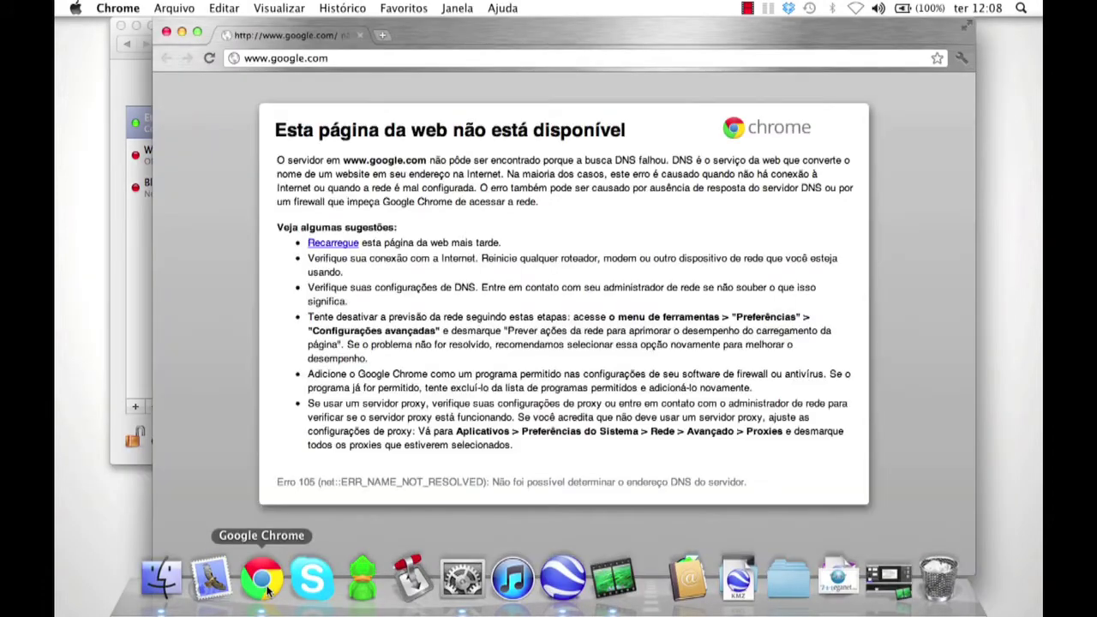
click(308, 56)
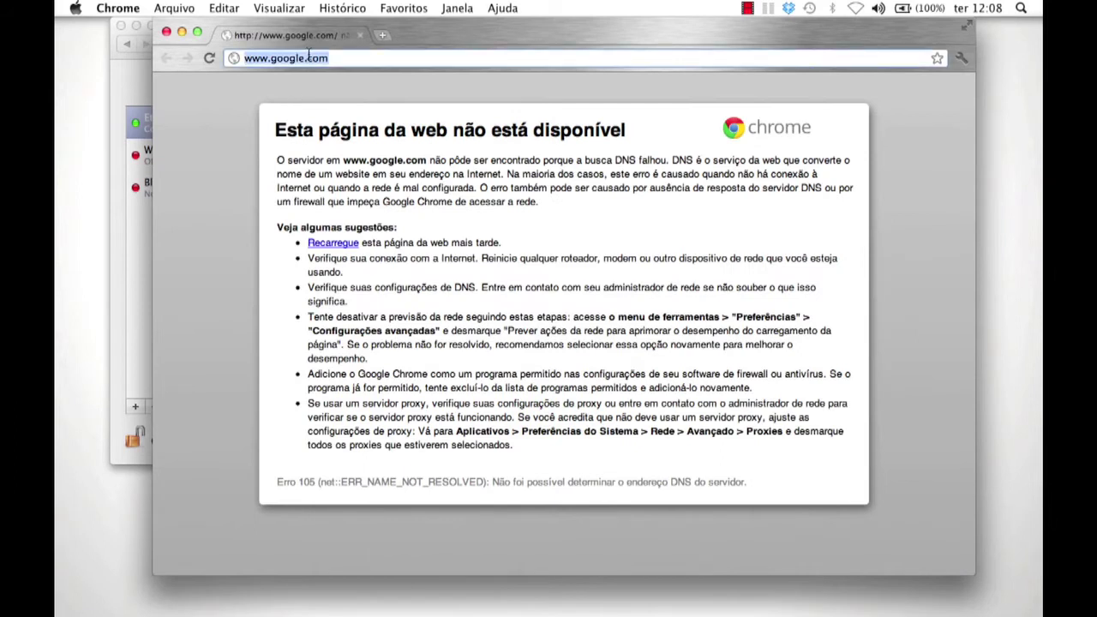
text(192.168.1)
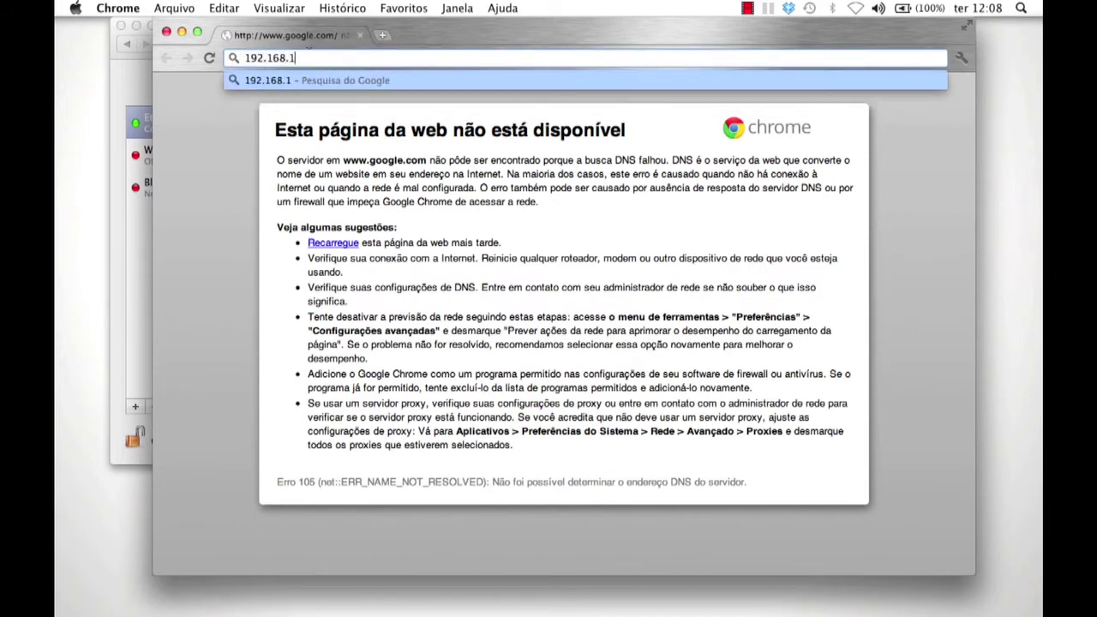
text(.20)
key(Return)
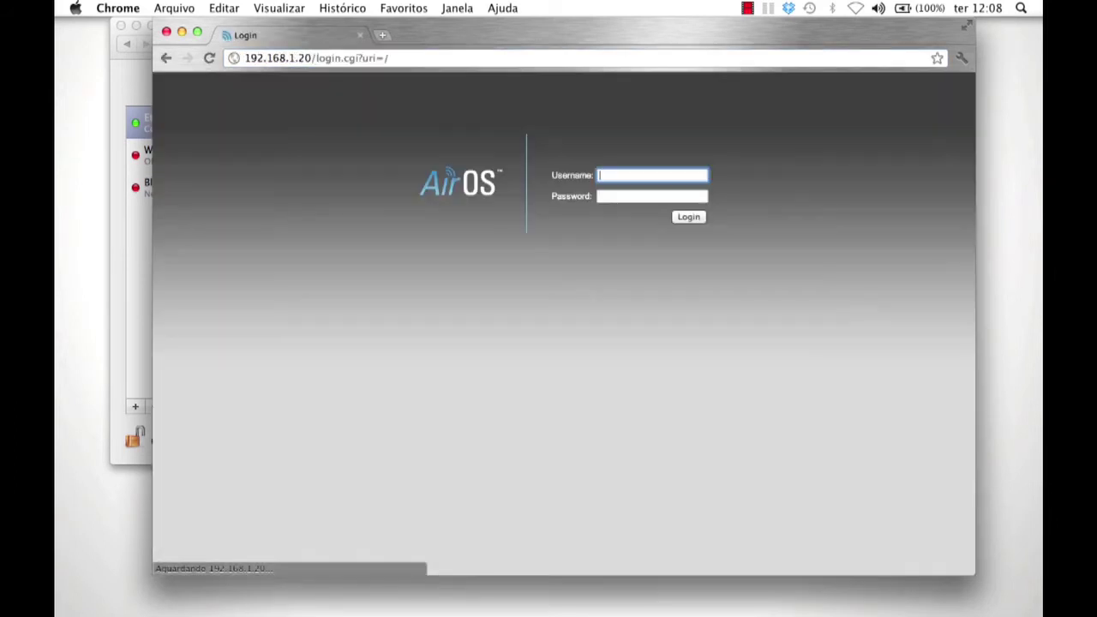
- Log in with the default username and password, declining to save the password
text(ubnt)
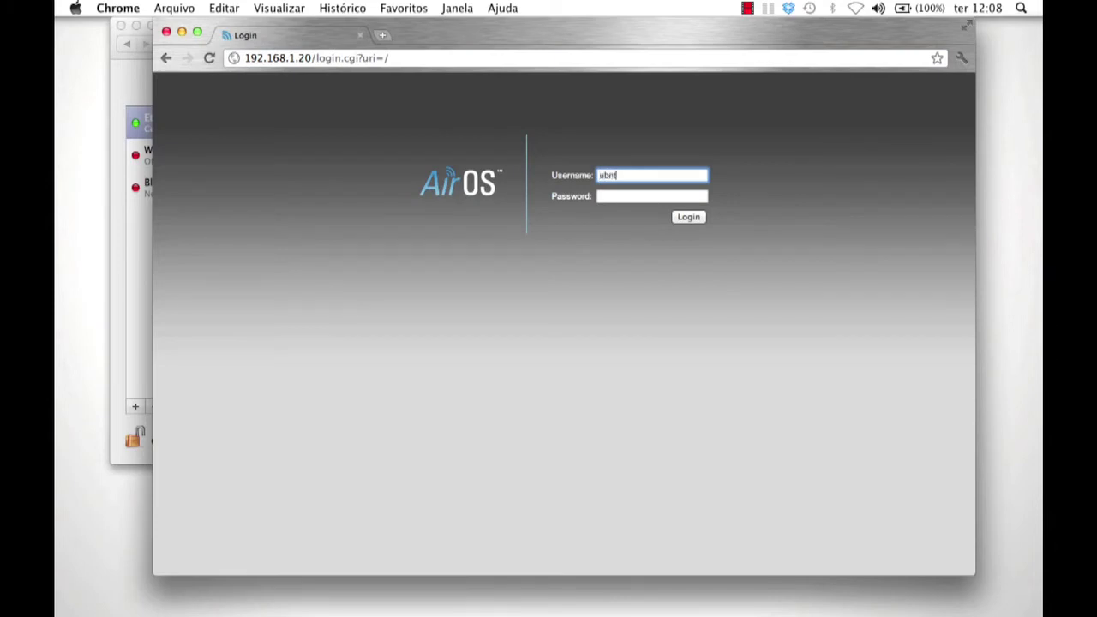
key(Tab)
text(ubnt)
key(Return)
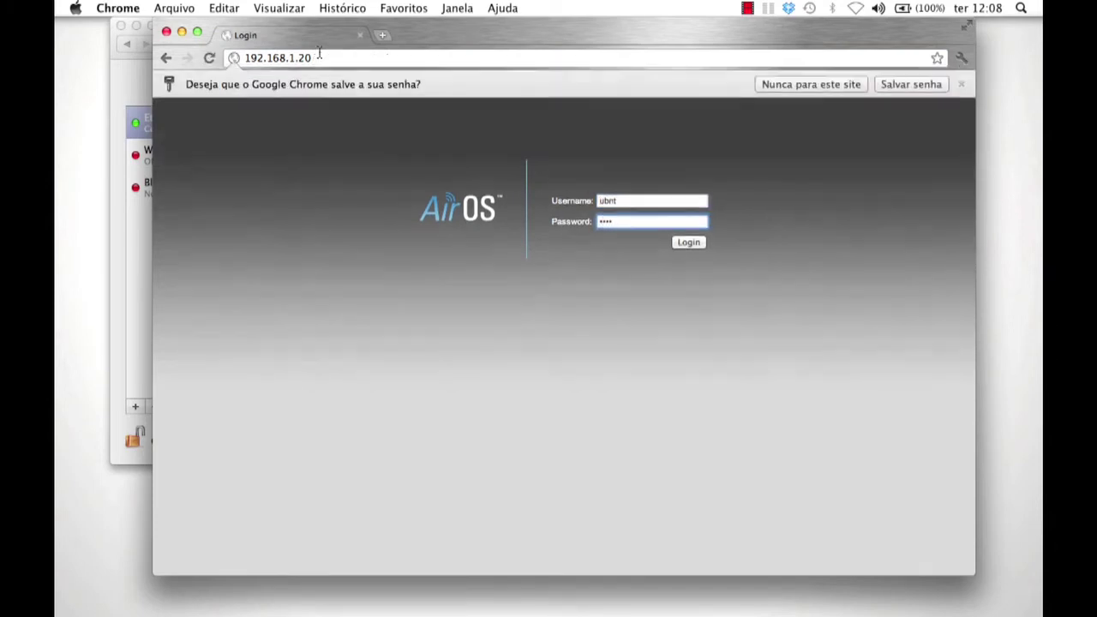
click(861, 84)
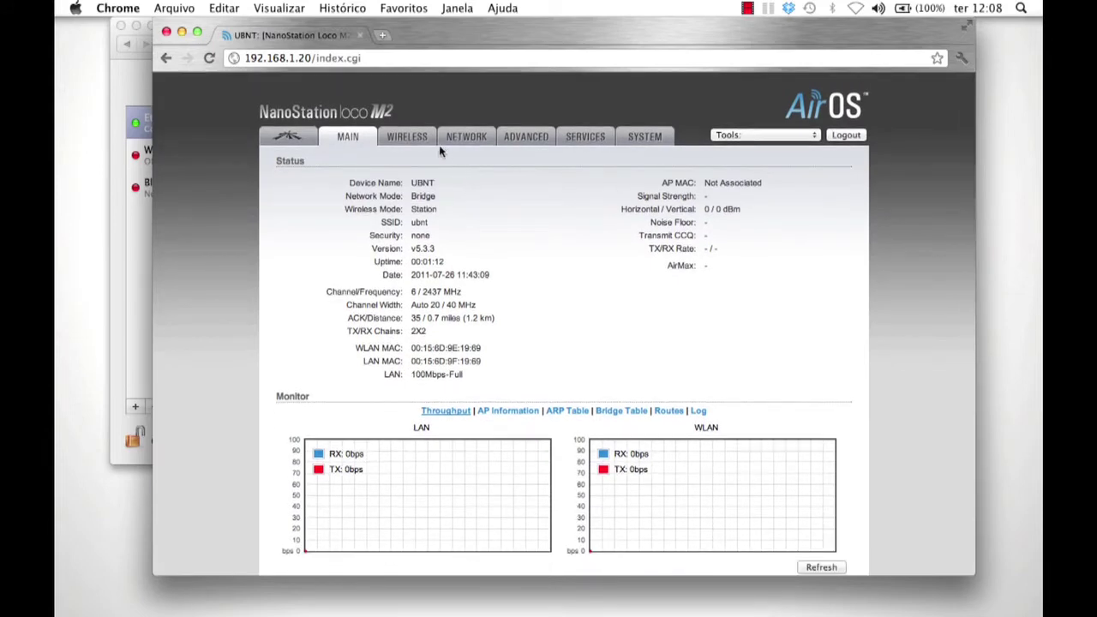
- Set Wireless Mode to Access Point WDS and change the SSID to ubnt-bridge
click(410, 138)
click(454, 192)
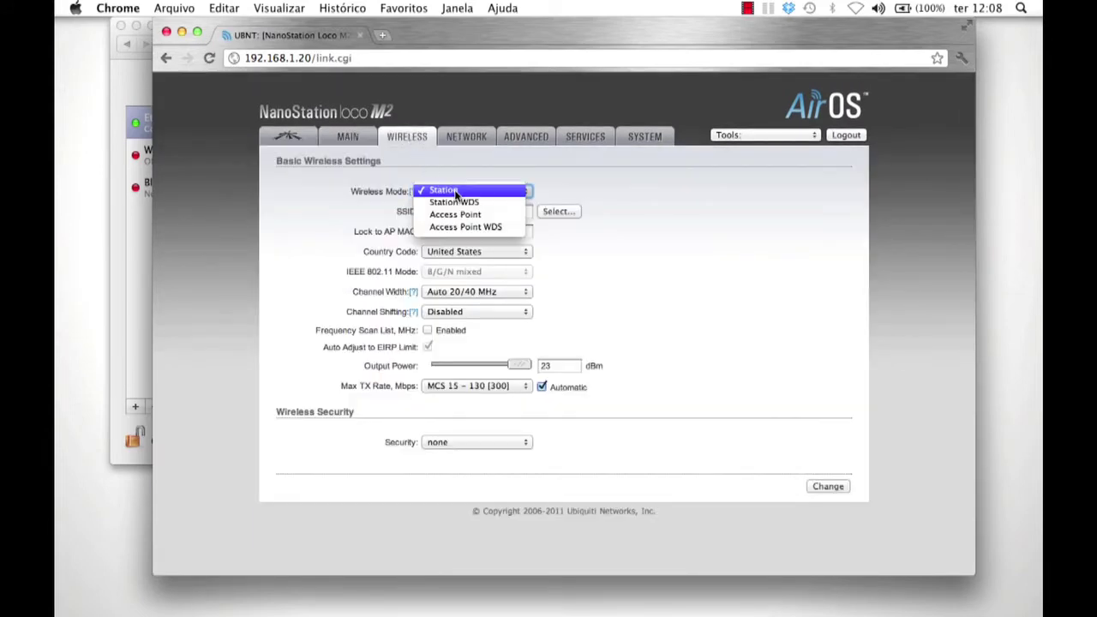
click(467, 226)
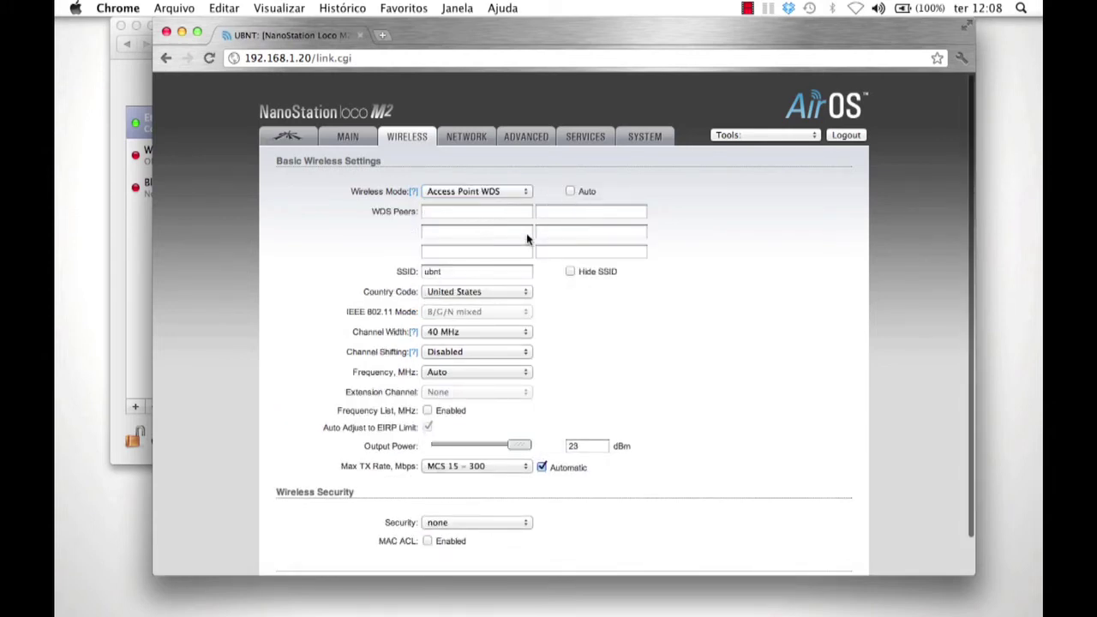
drag(460, 272, 399, 274)
text(u)
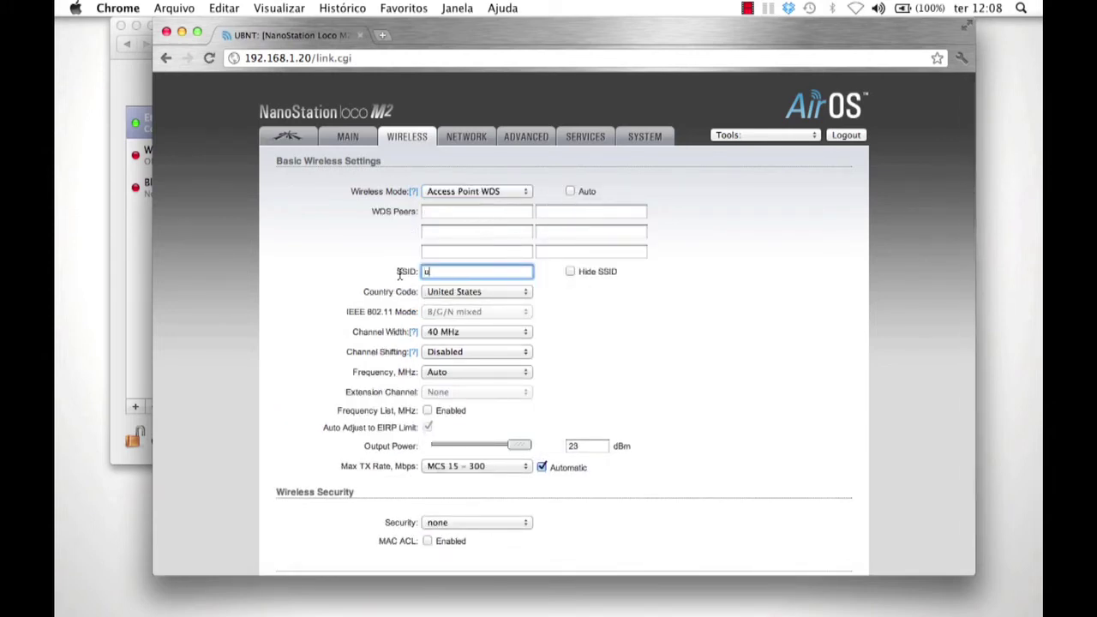
text(bnt-bridge)
click(765, 134)
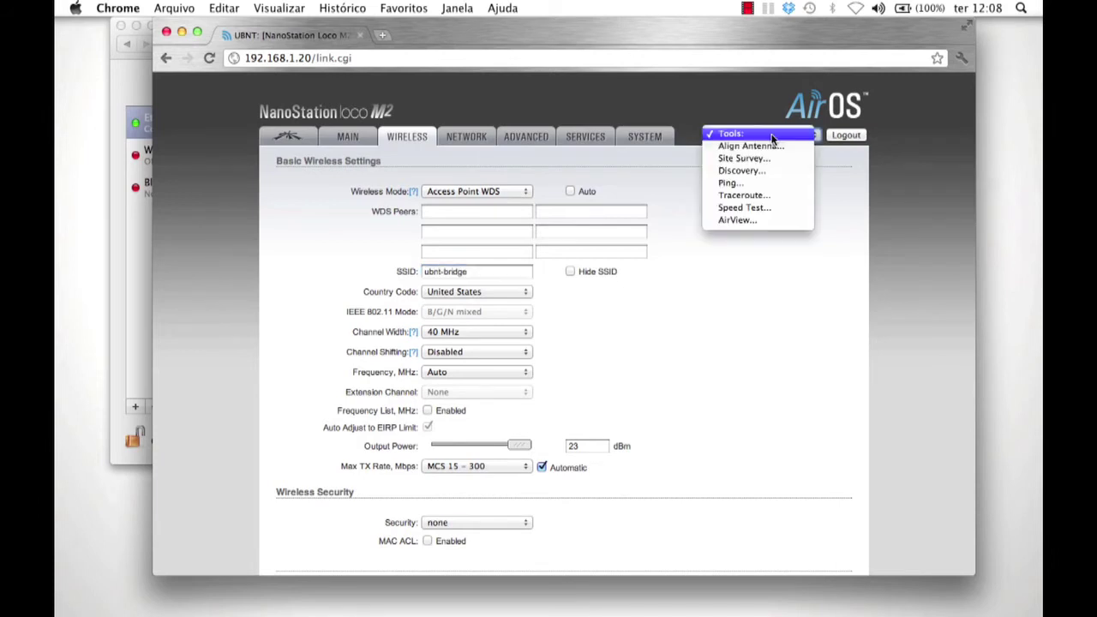
click(767, 225)
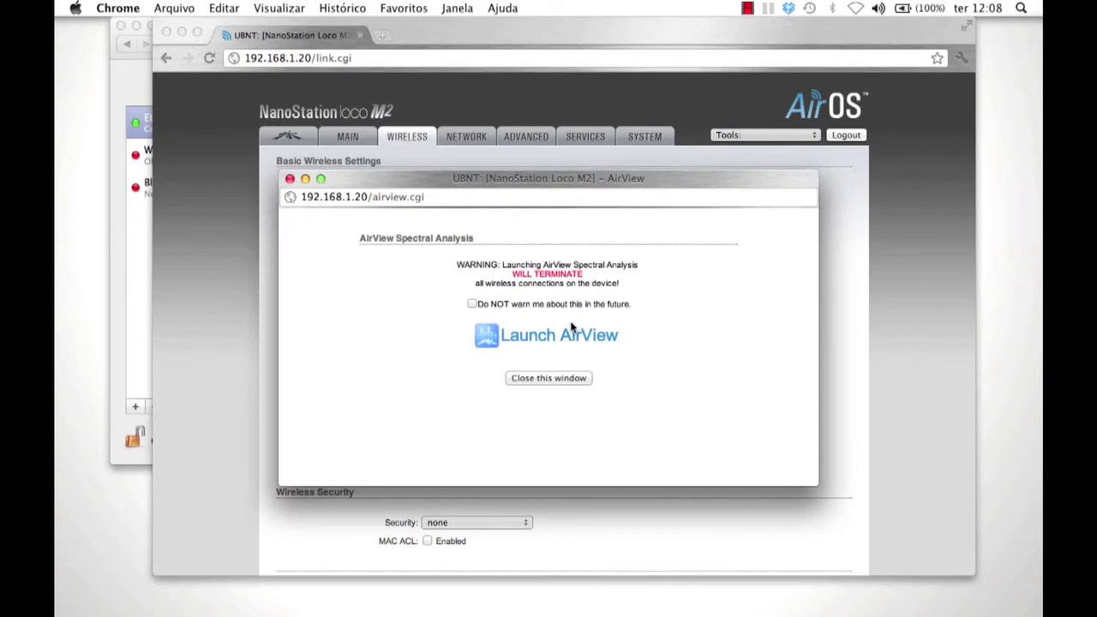
click(543, 338)
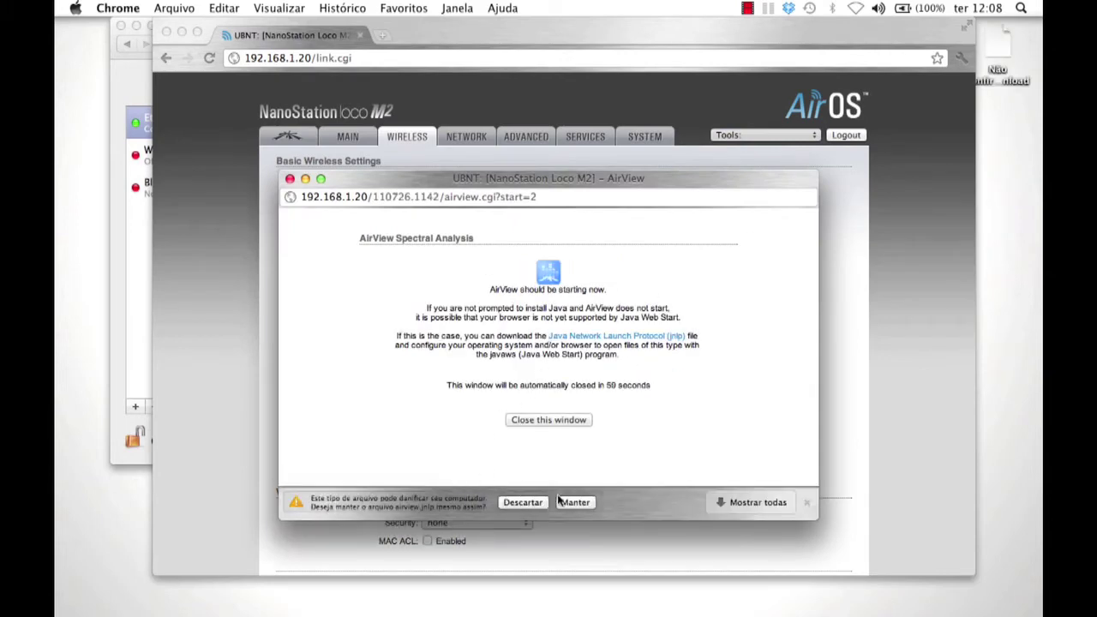
click(591, 507)
click(998, 107)
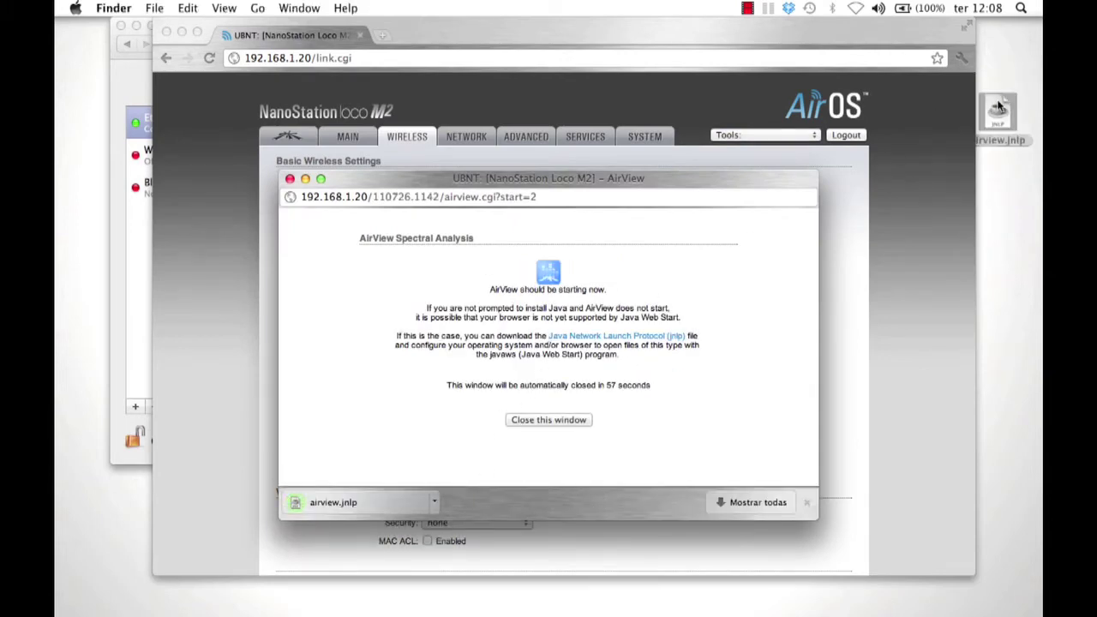
double_click(998, 107)
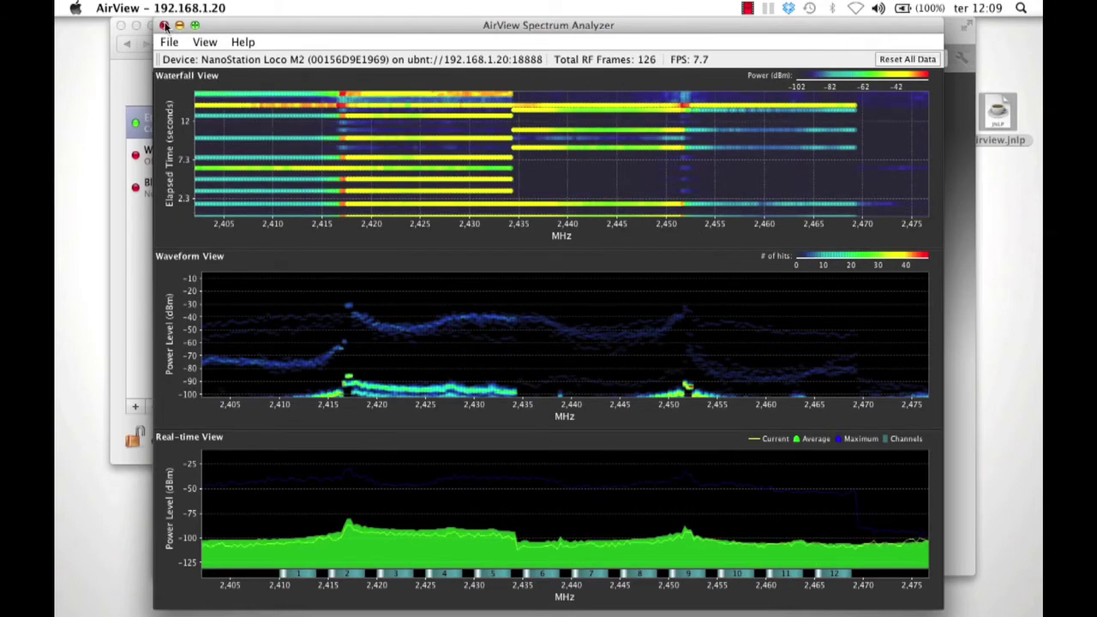
click(165, 25)
click(289, 180)
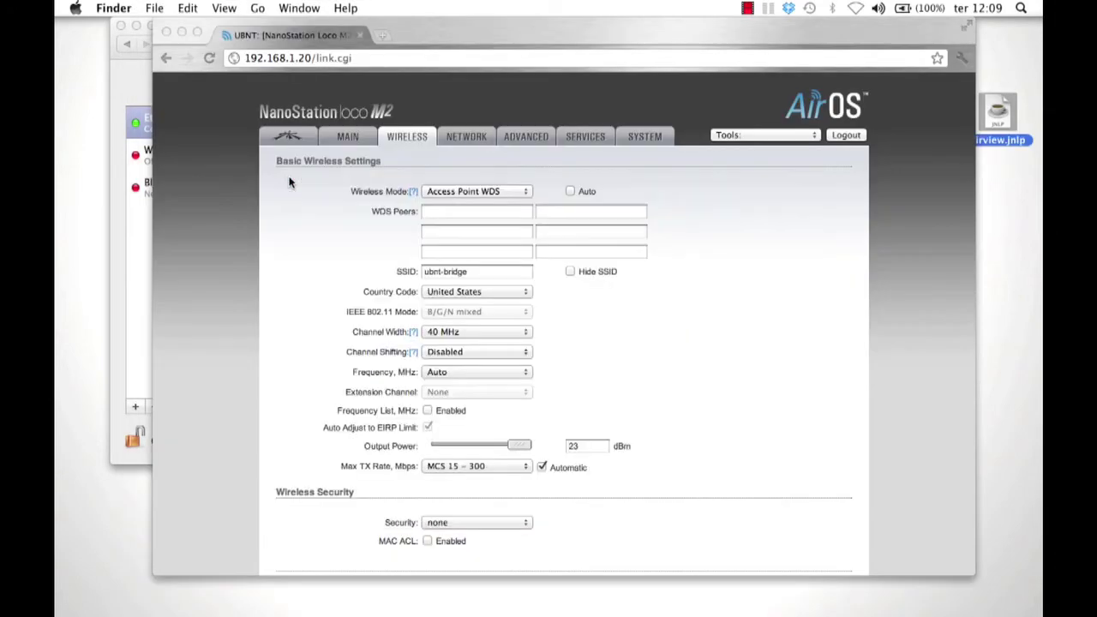
- Set the frequency to 2462 MHz and wireless security to WPA2-AES
click(480, 373)
click(479, 373)
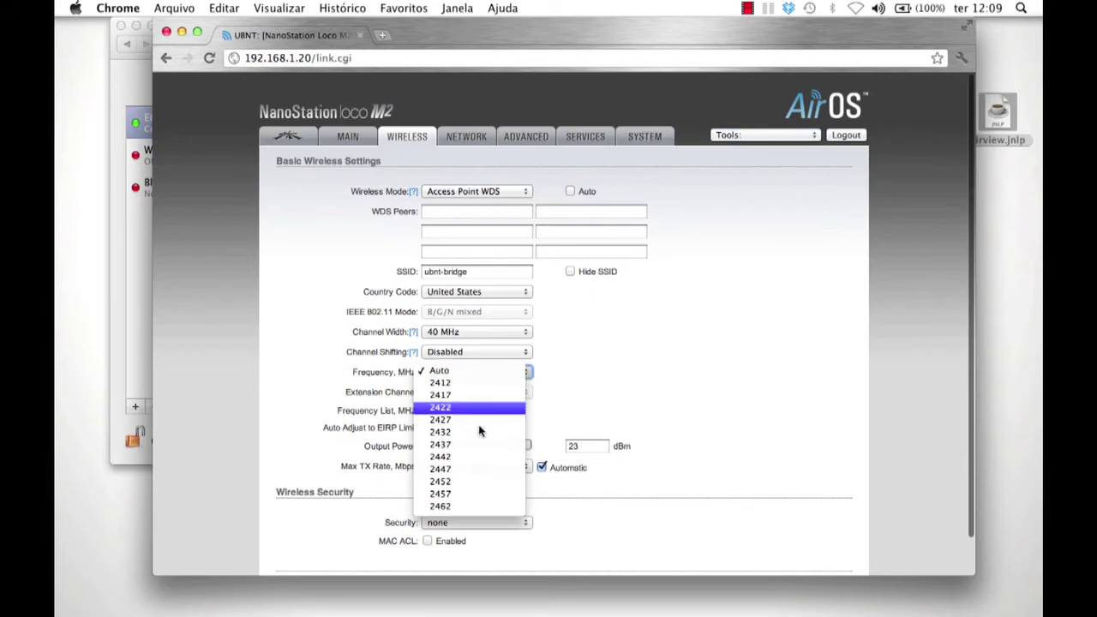
click(482, 504)
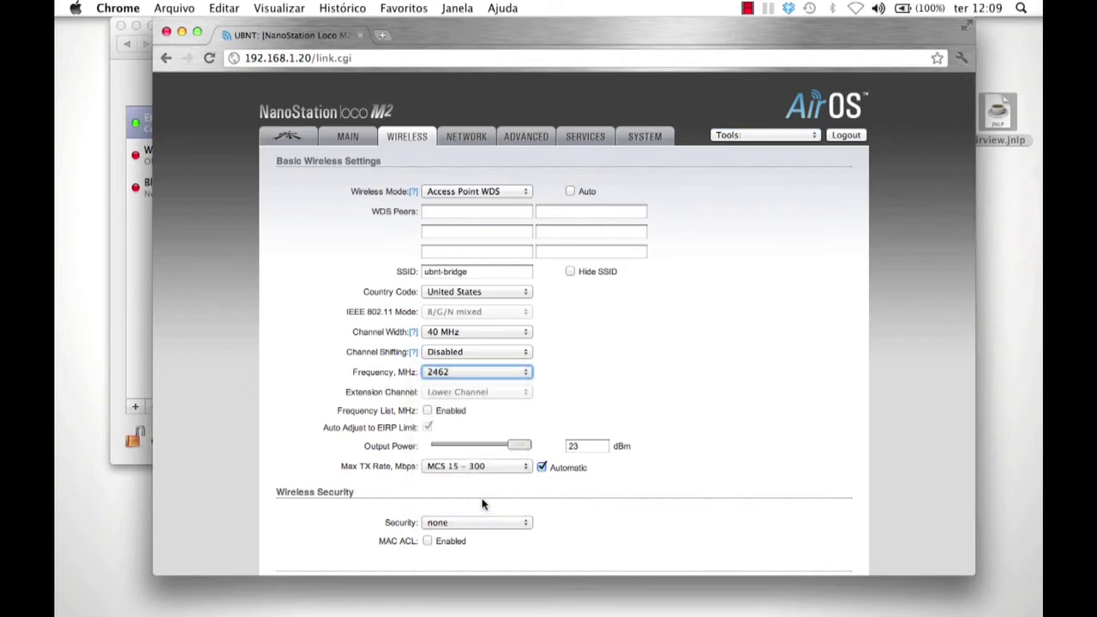
click(483, 523)
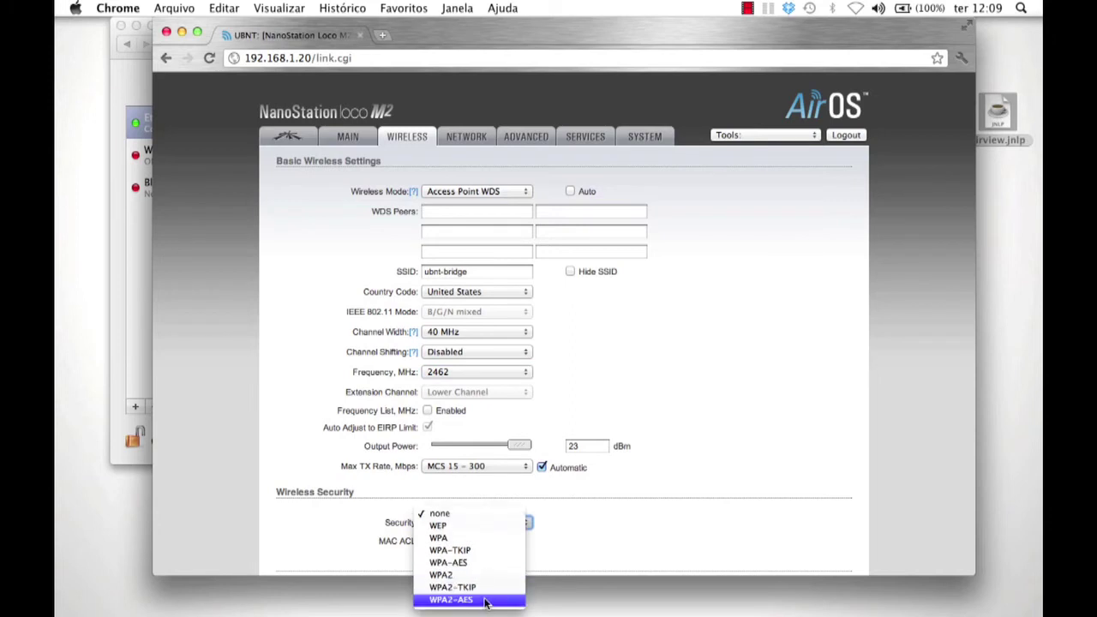
click(484, 592)
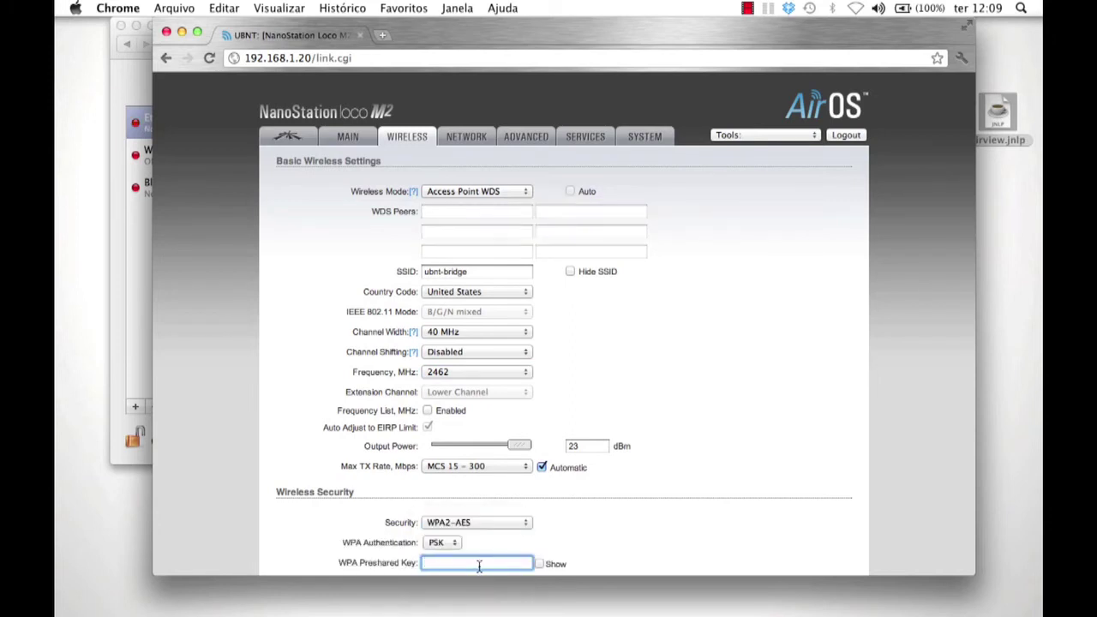
- Enter the WPA preshared key and save the wireless changes
text(********)
text(1234)
click(538, 563)
scroll(680, 436, down, 3)
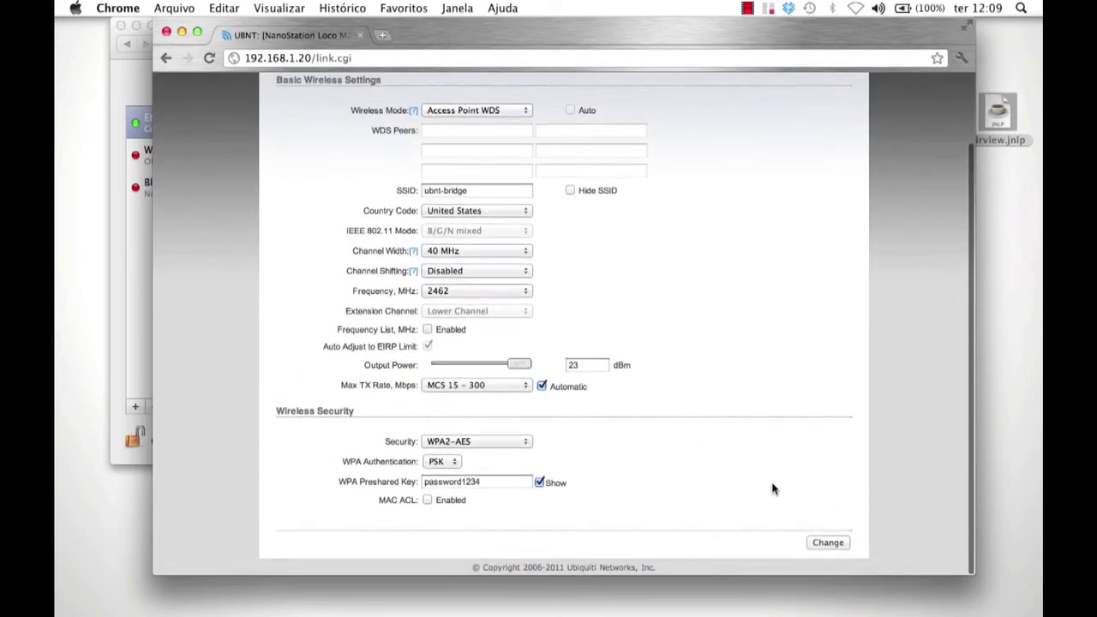
click(823, 544)
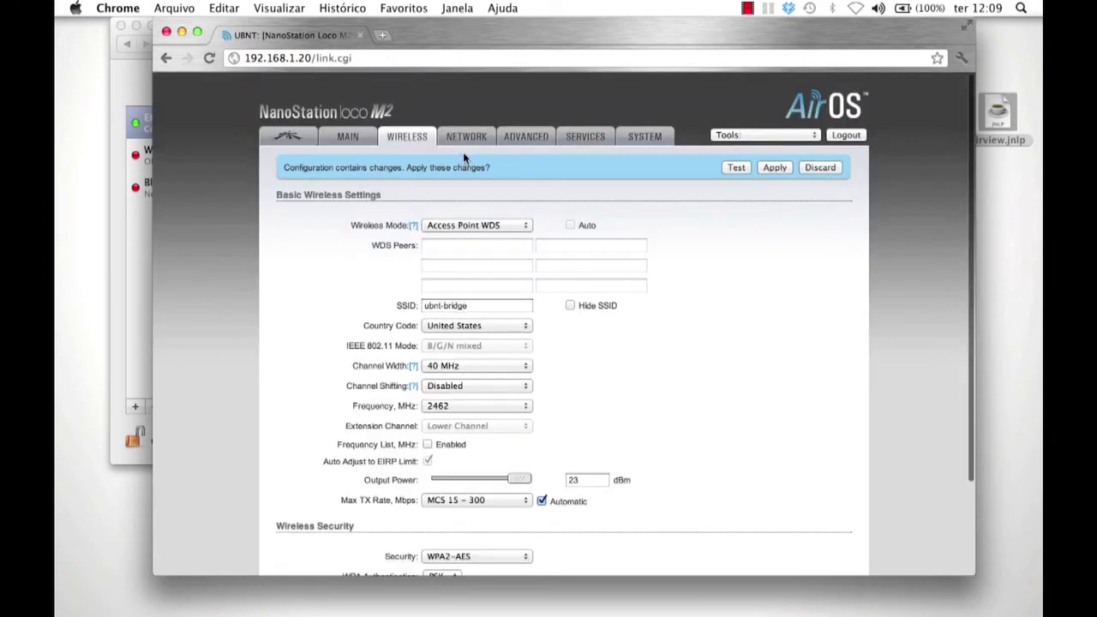
click(466, 138)
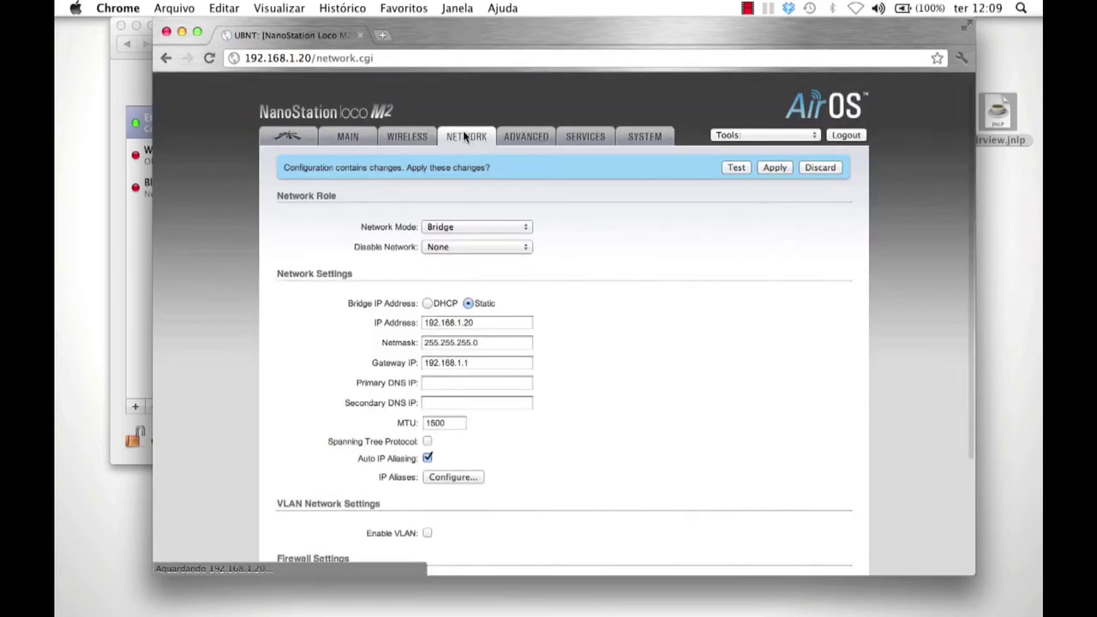
- Keep Network Mode as Bridge, set the IP address to 192.168.1.159, and save
click(489, 227)
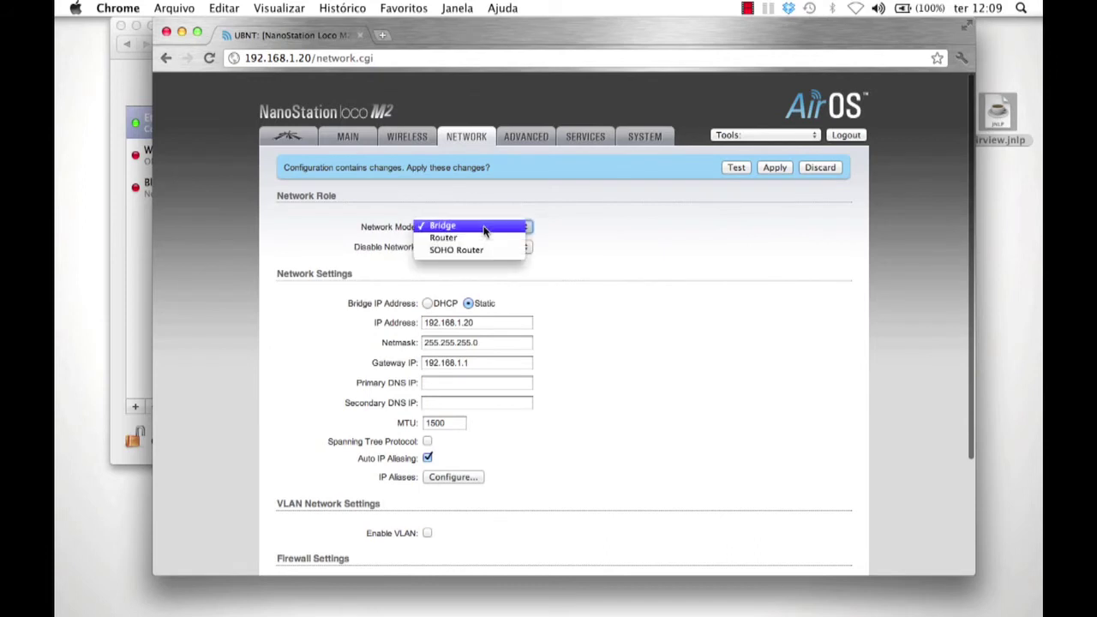
click(489, 227)
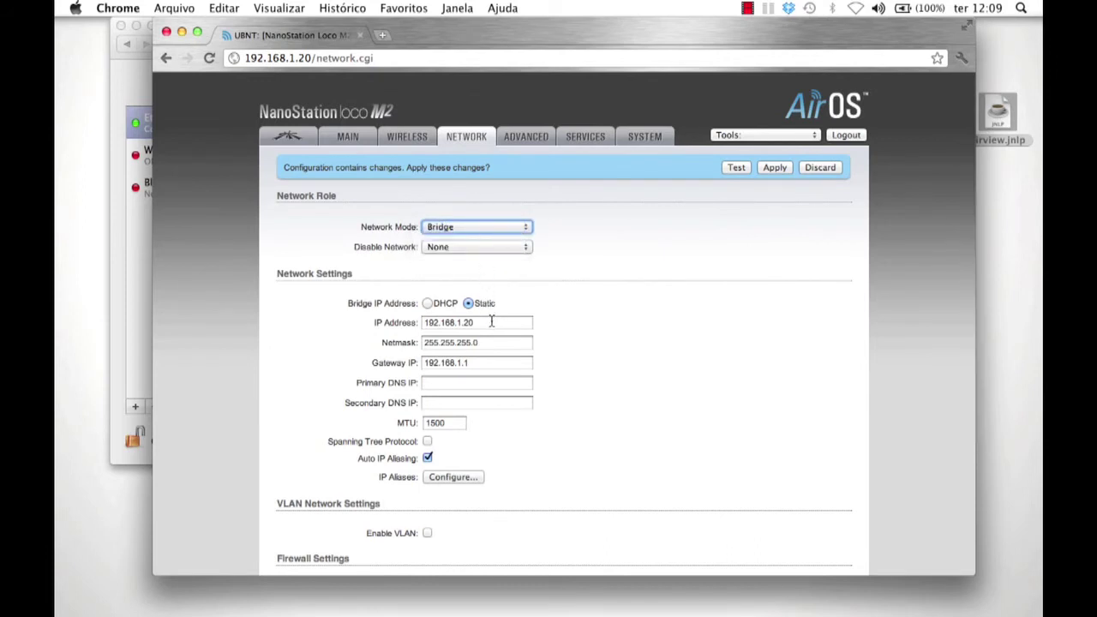
drag(491, 322, 370, 322)
text(192.16)
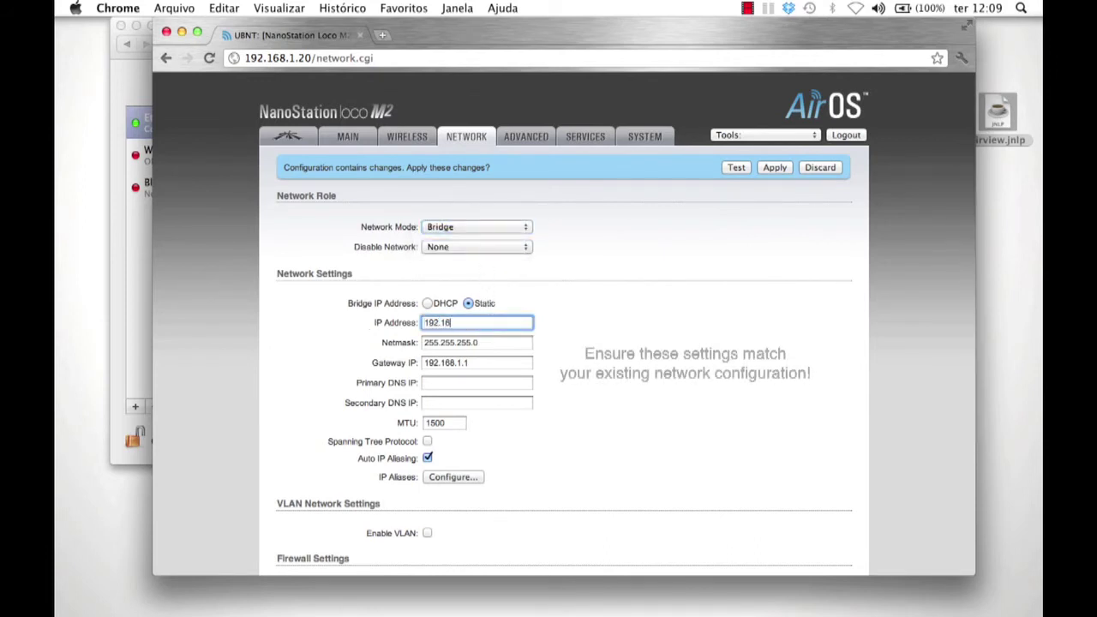
text(8.1.159)
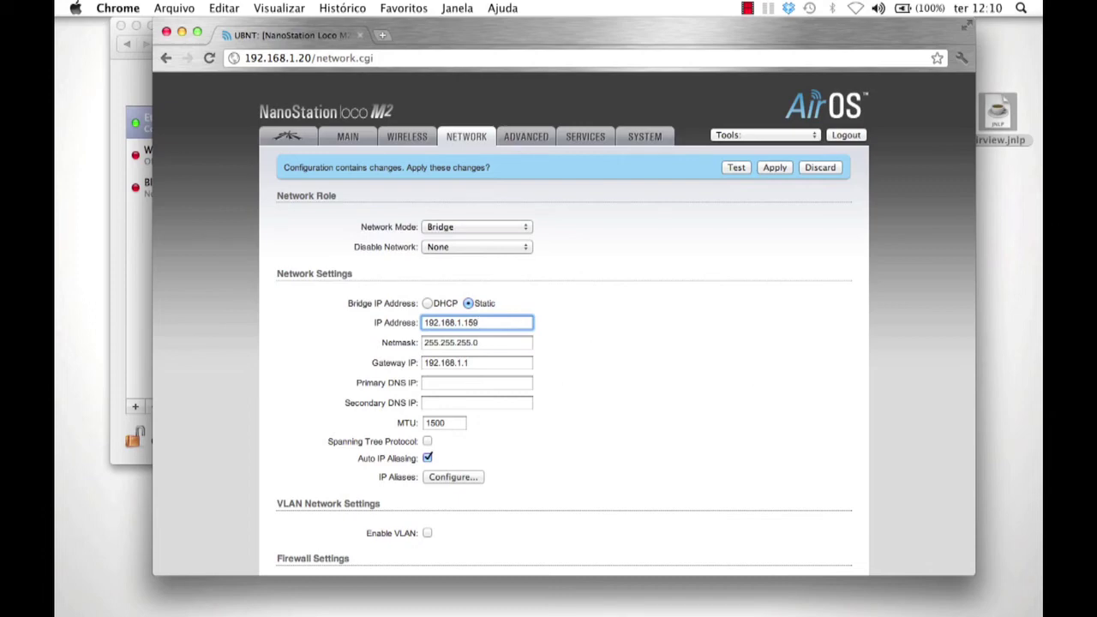
scroll(599, 514, down, 5)
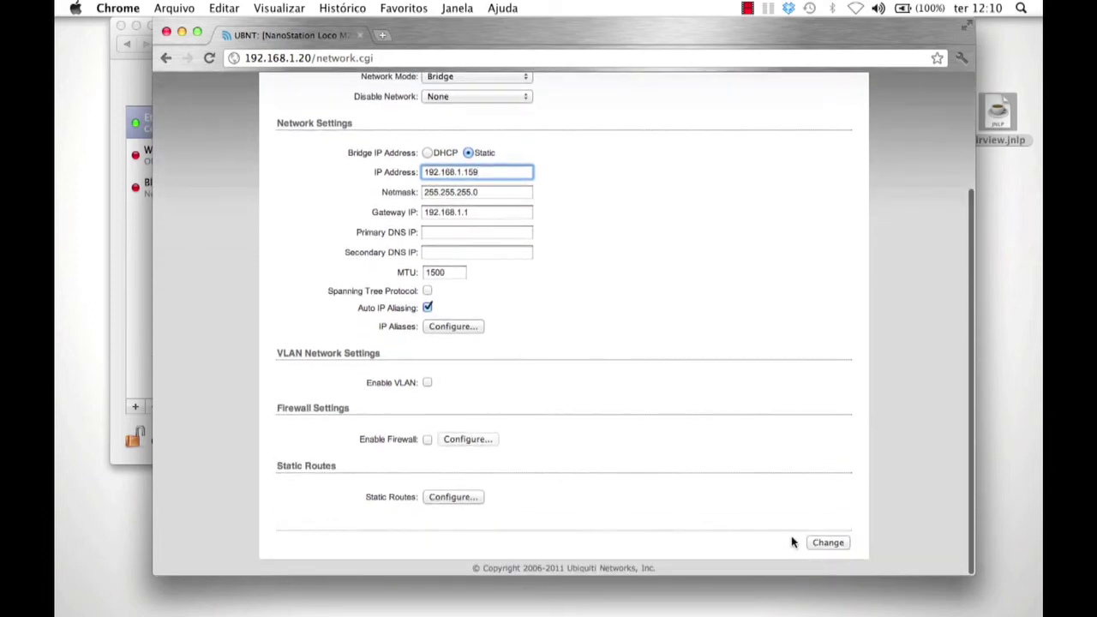
click(828, 542)
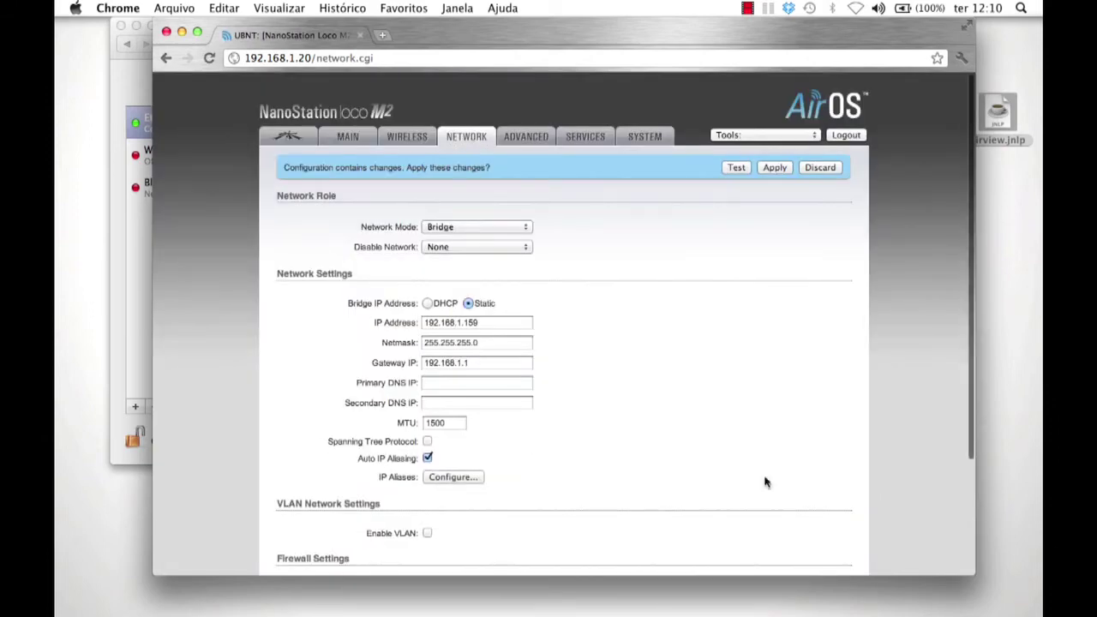
click(289, 141)
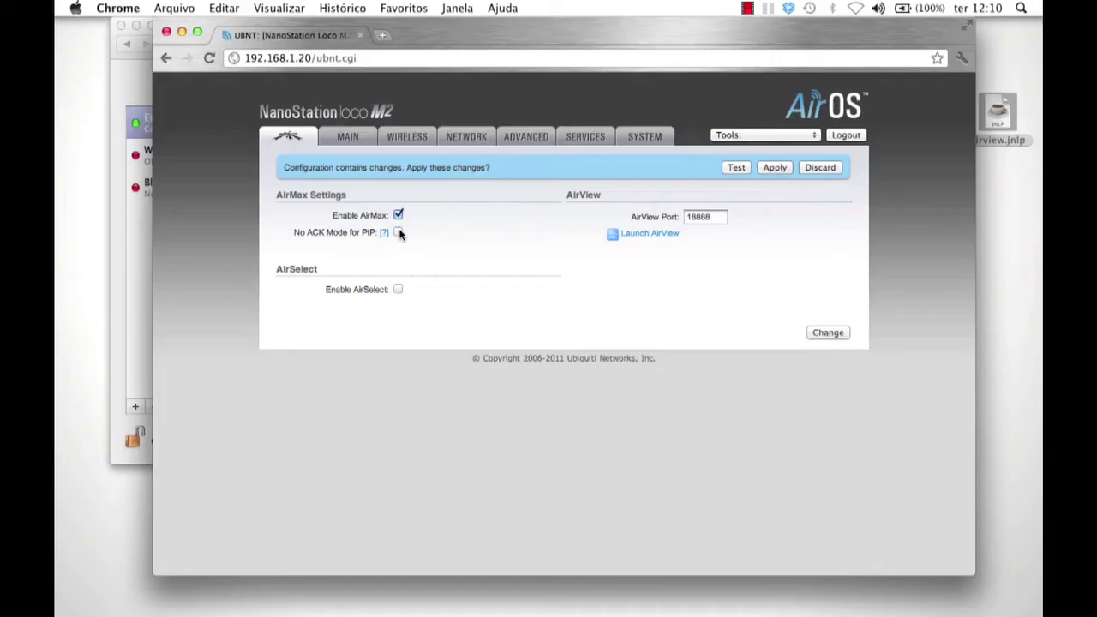
- Apply all pending configuration changes to the radio
click(776, 167)
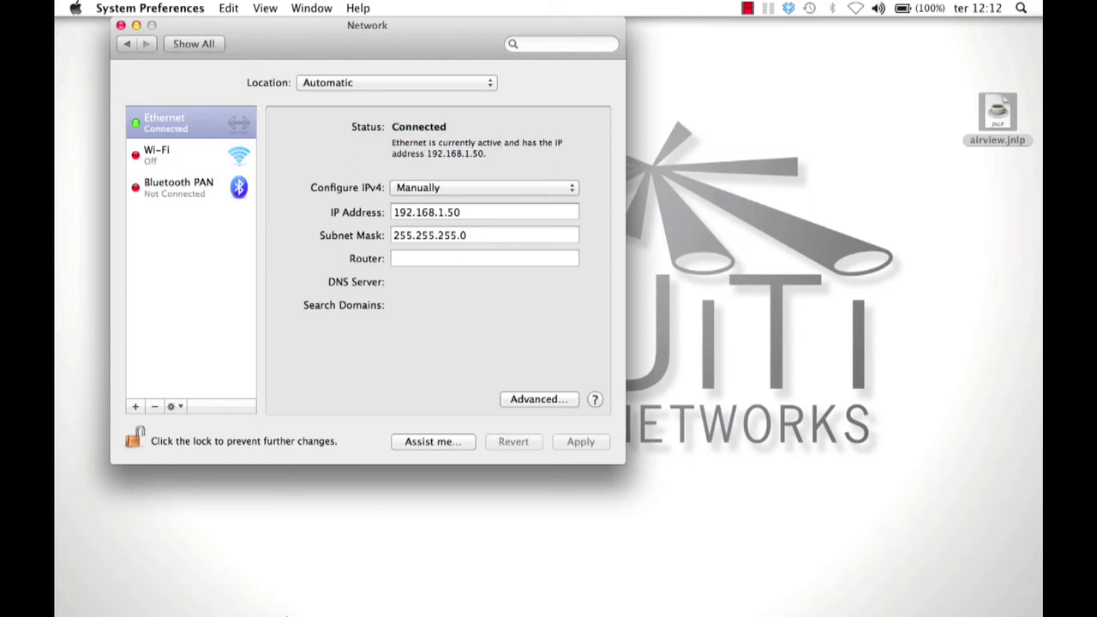
- Open the radio's login page at 192.168.1.20 in Chrome
click(262, 570)
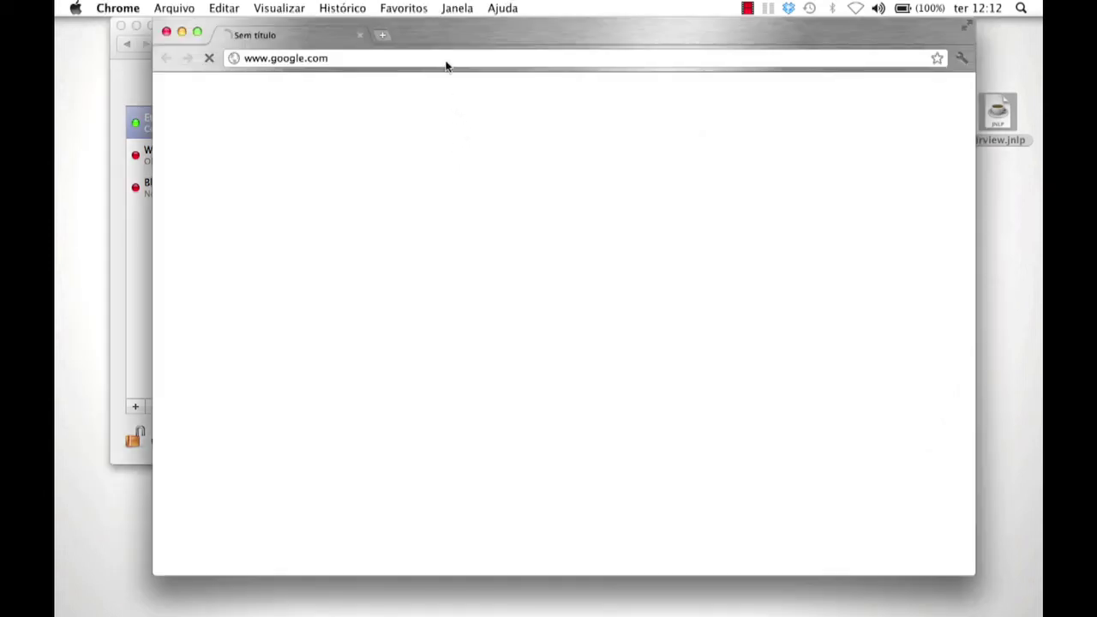
click(445, 58)
text(192)
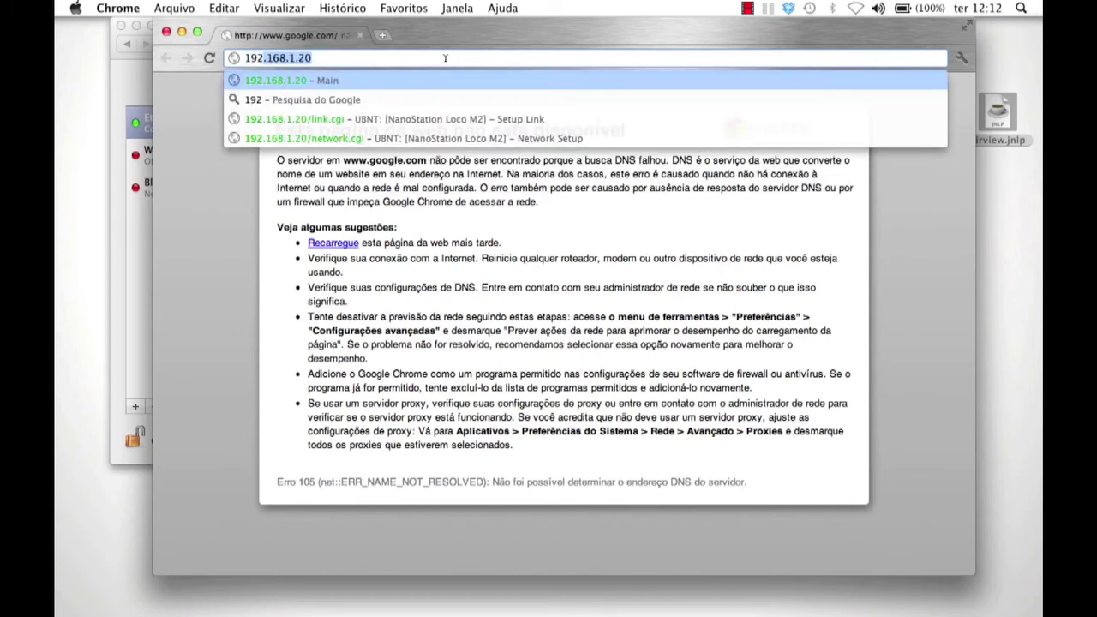
key(Return)
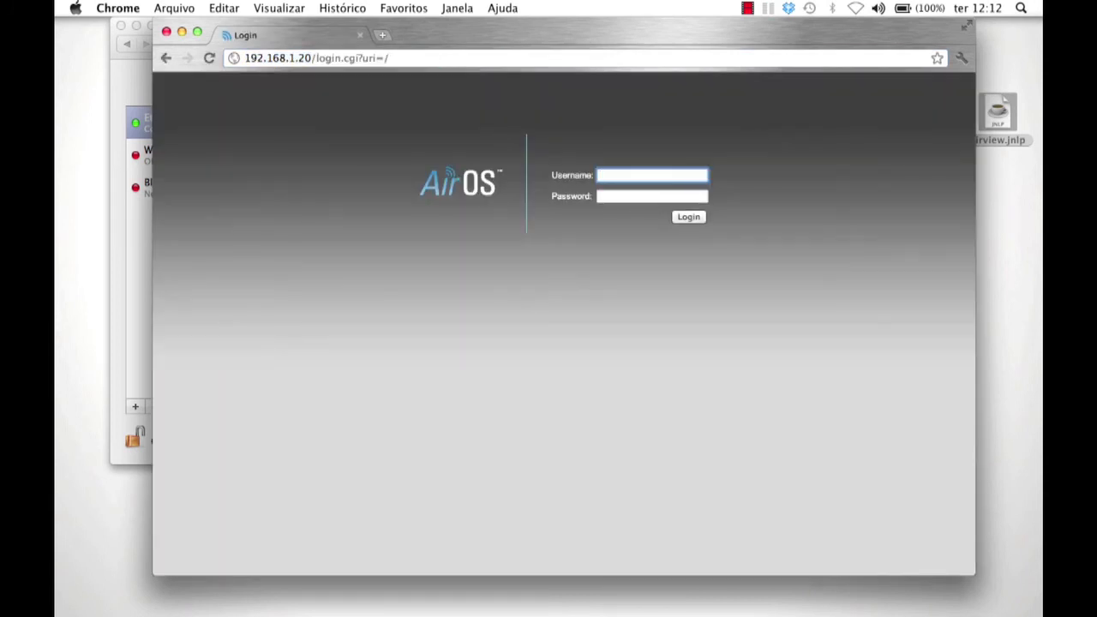
- Log in with the default credentials and go to the wireless settings
text(ubnt)
key(Tab)
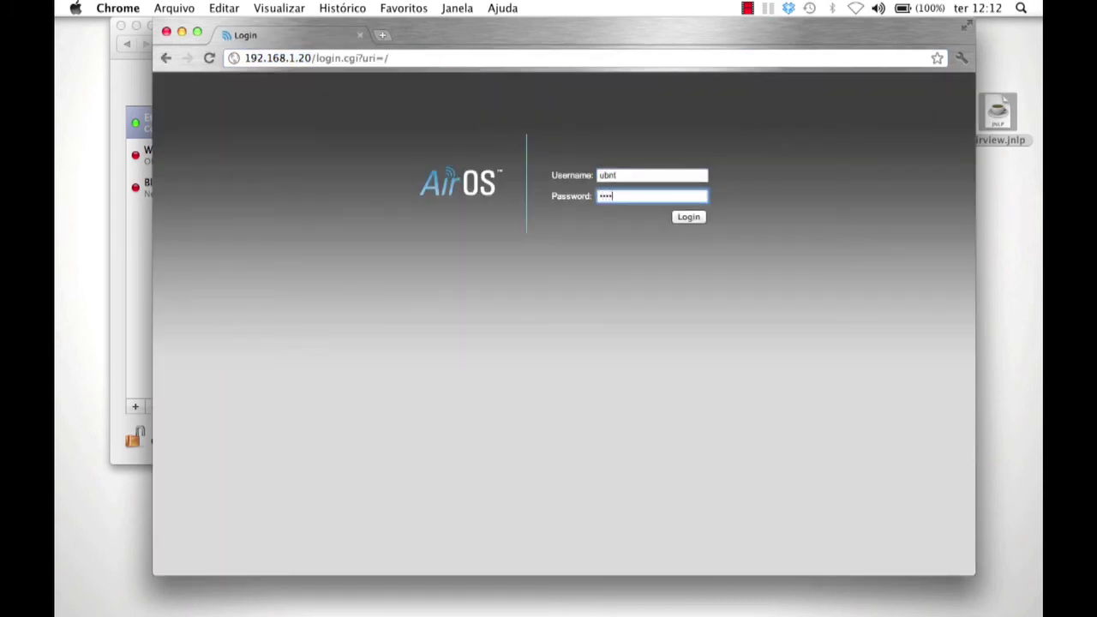
key(Return)
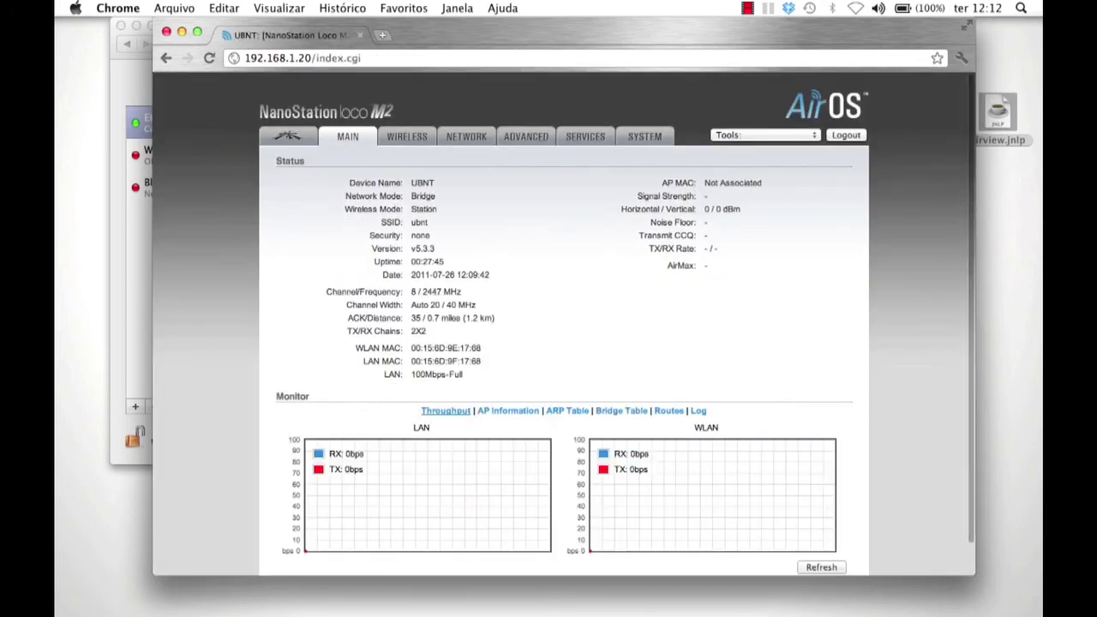
click(414, 137)
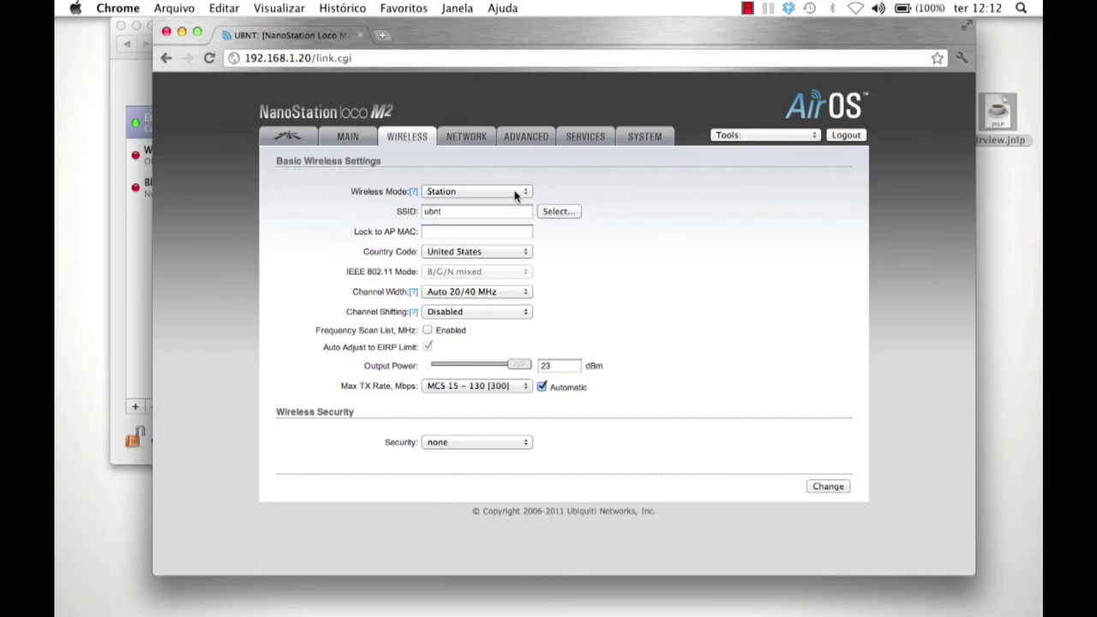
- Make the radio a Station WDS locked to the ubnt-bridge AP with a WPA2-AES key, and save
click(515, 191)
click(500, 204)
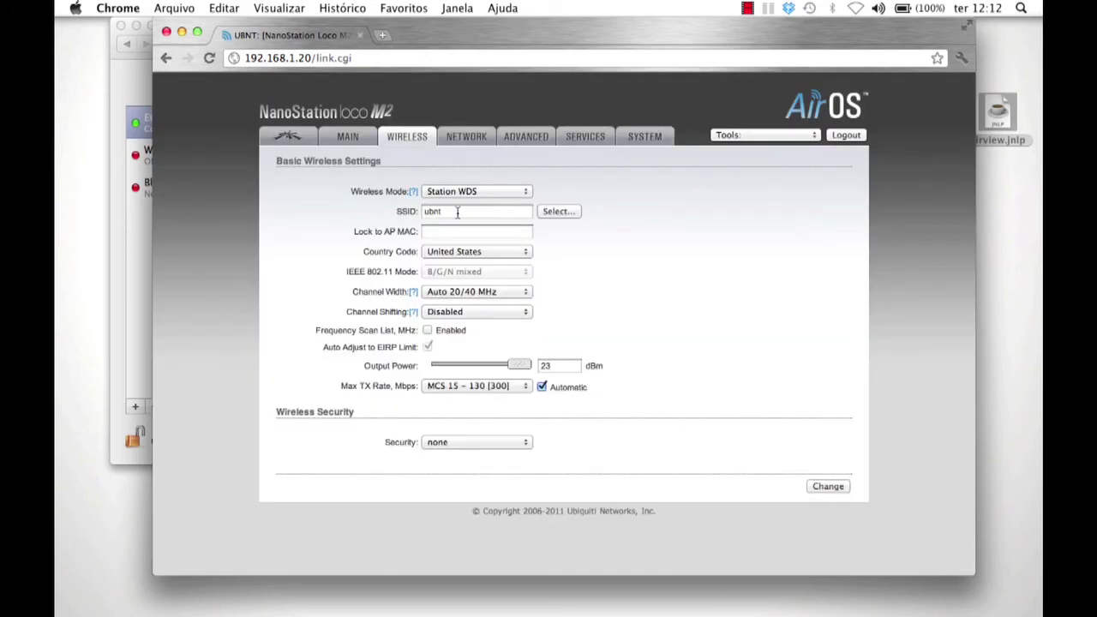
click(557, 211)
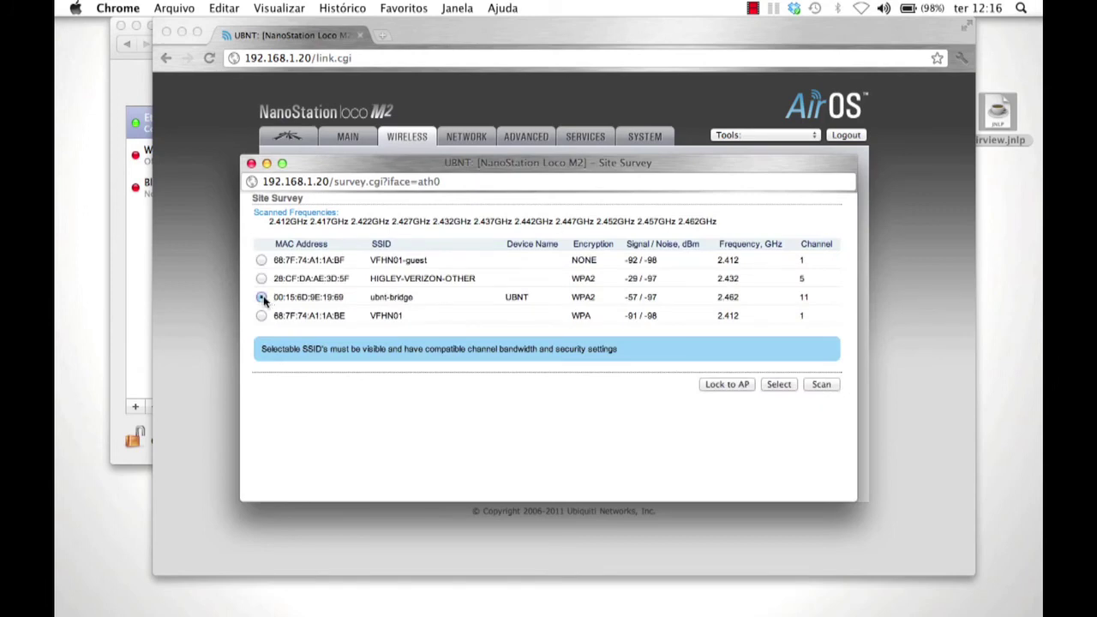
click(721, 384)
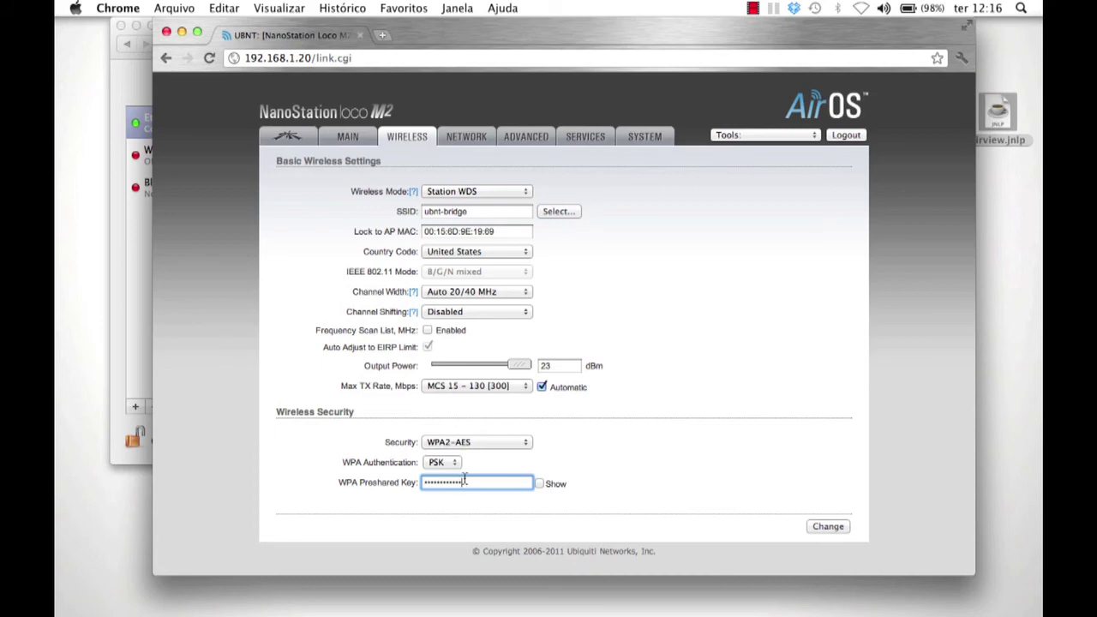
click(540, 485)
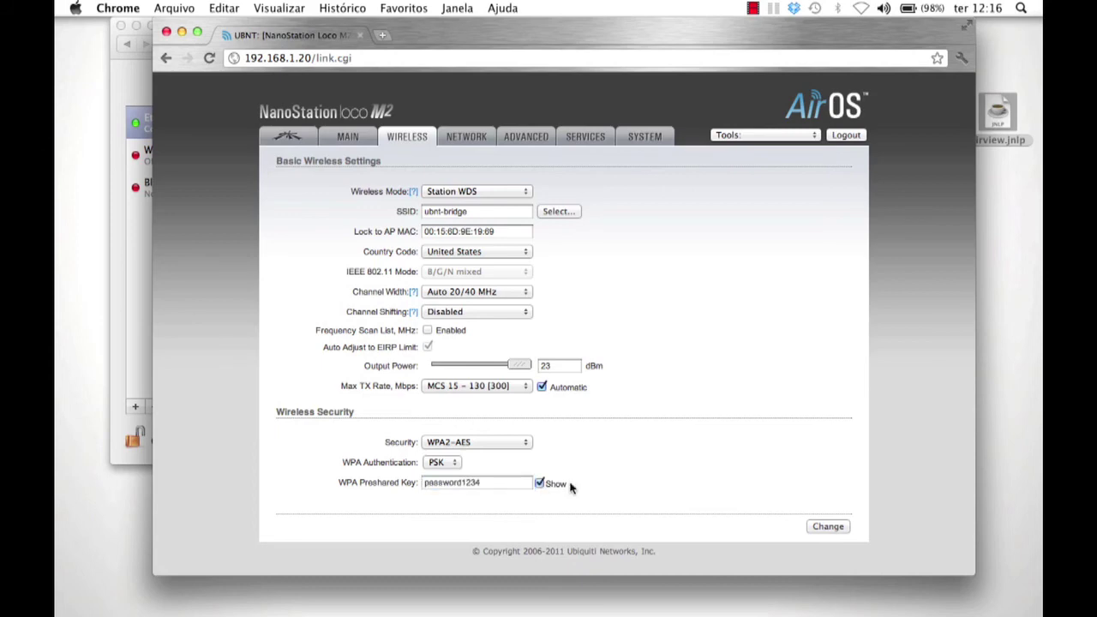
click(818, 527)
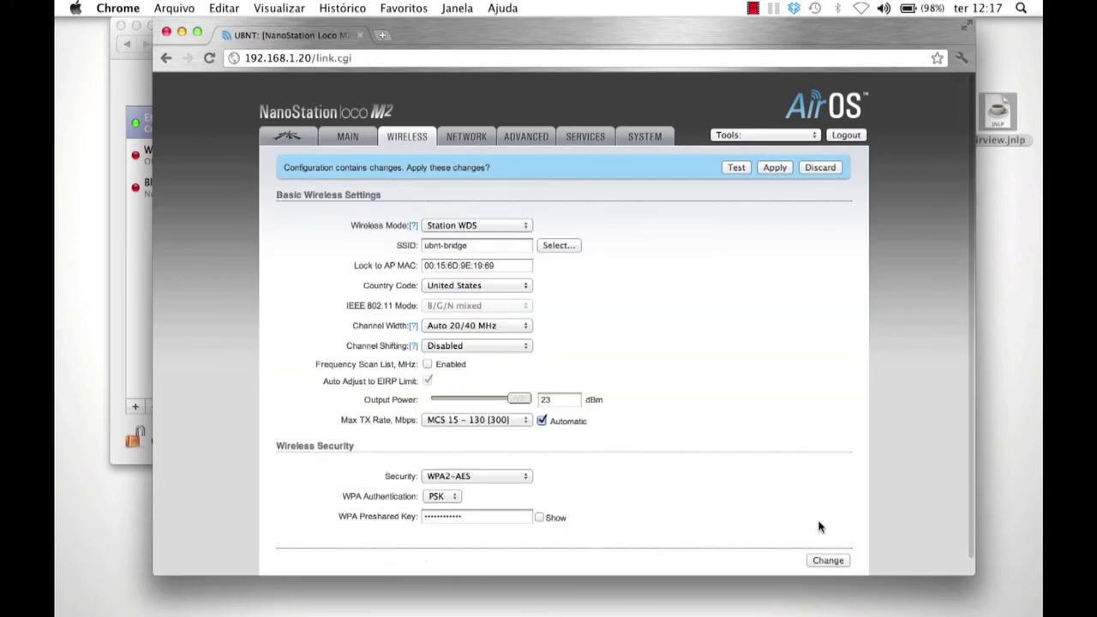
- Keep Bridge network mode, set IP address 192.168.1.160, then save and apply the changes
click(466, 144)
click(460, 227)
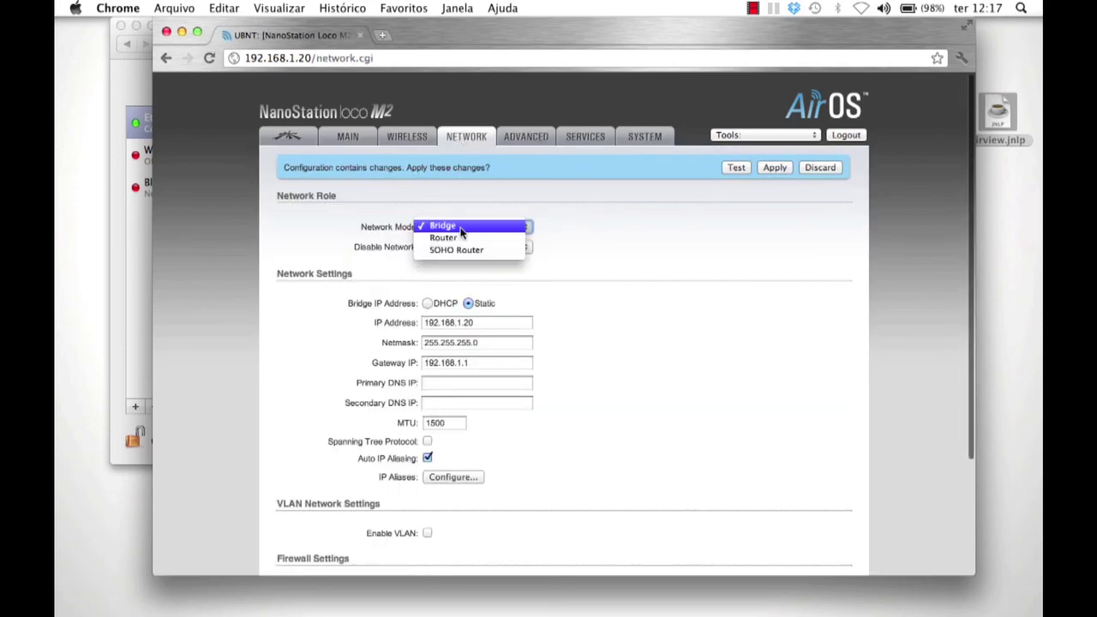
click(462, 225)
click(486, 322)
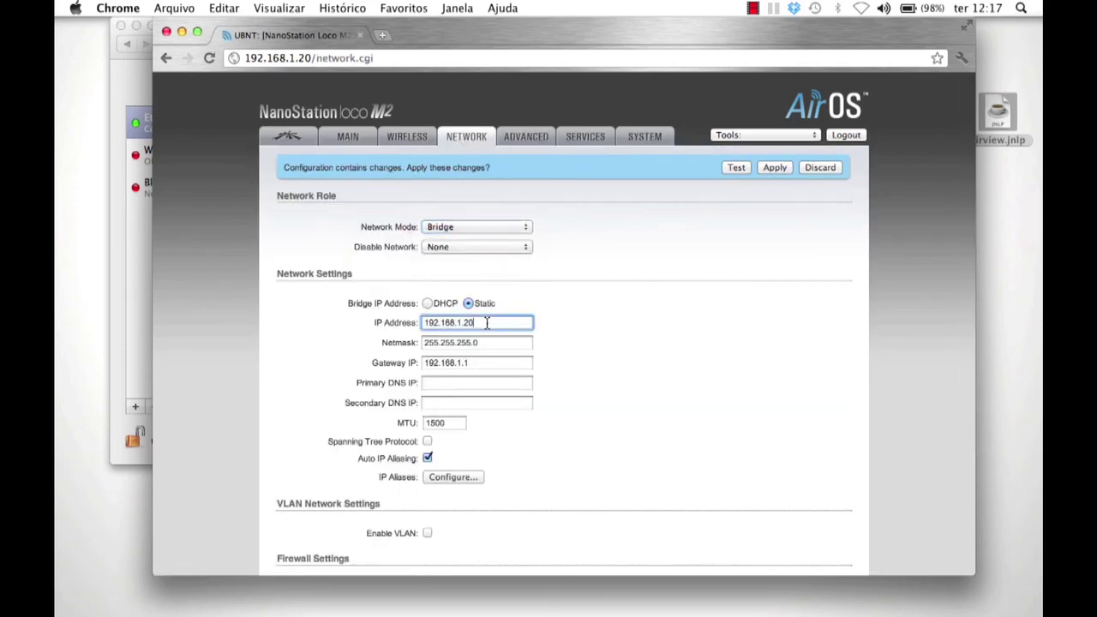
drag(486, 322, 296, 294)
text(192.)
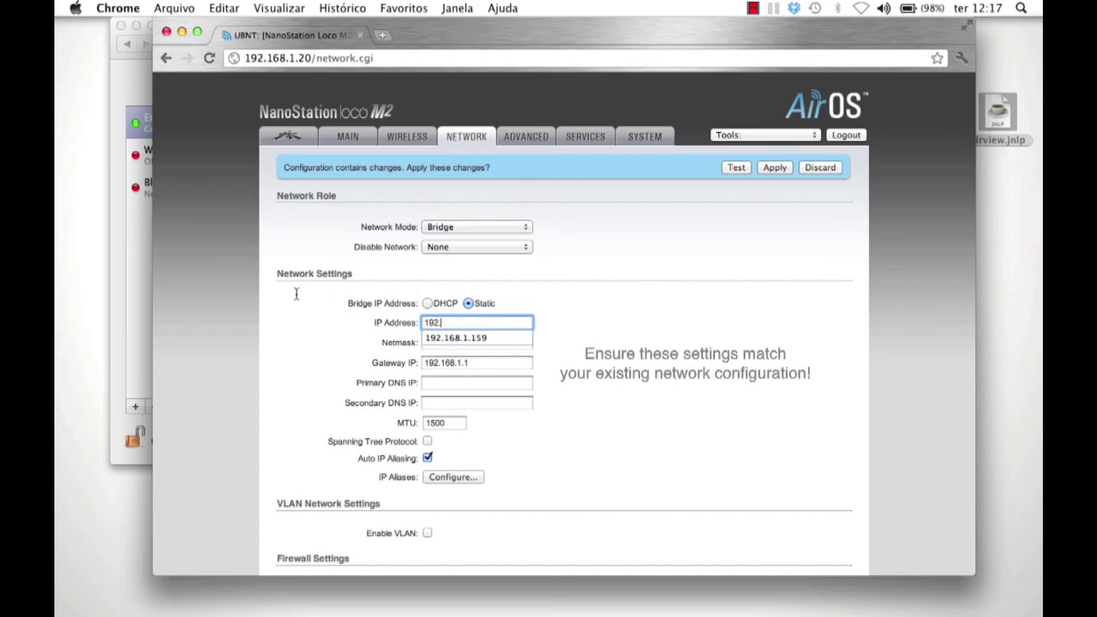
text(168.1.1)
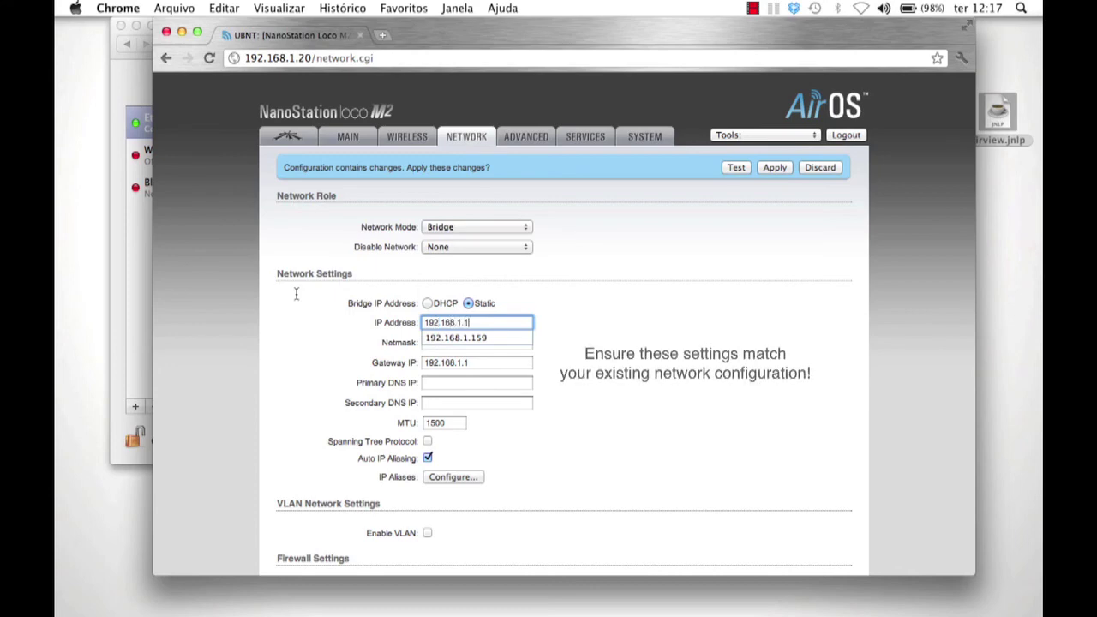
text(60)
click(557, 300)
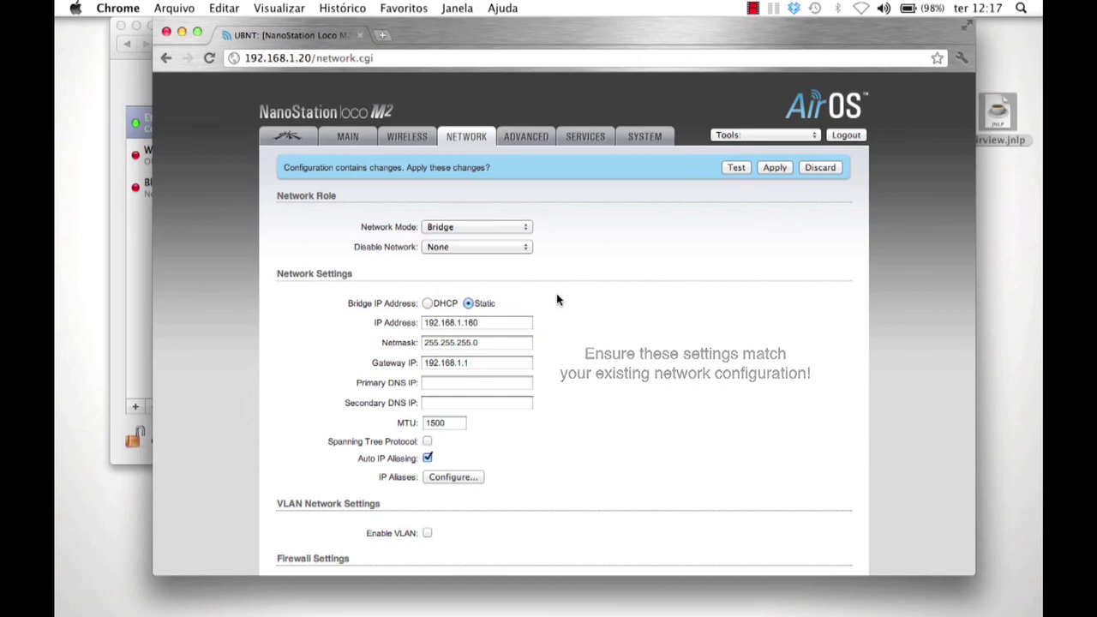
scroll(558, 307, down, 4)
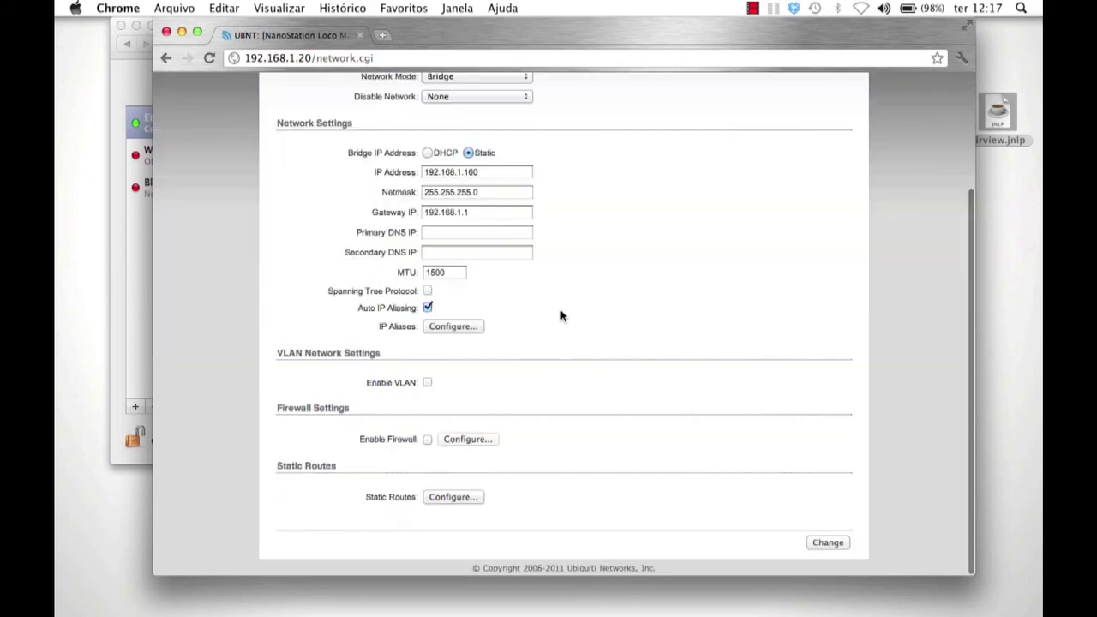
click(818, 544)
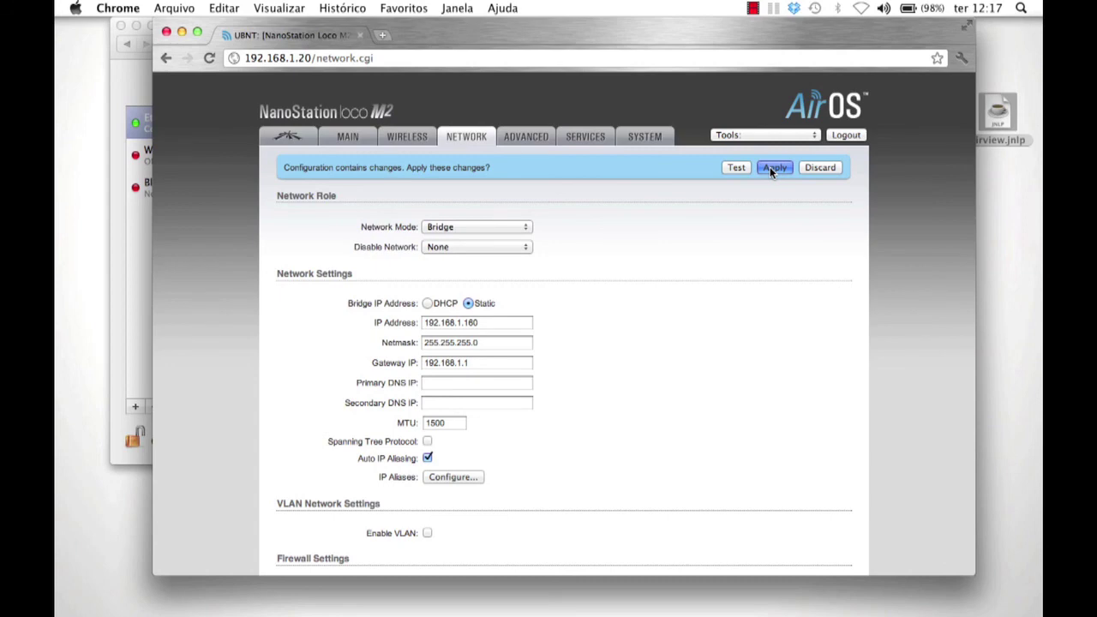
click(769, 167)
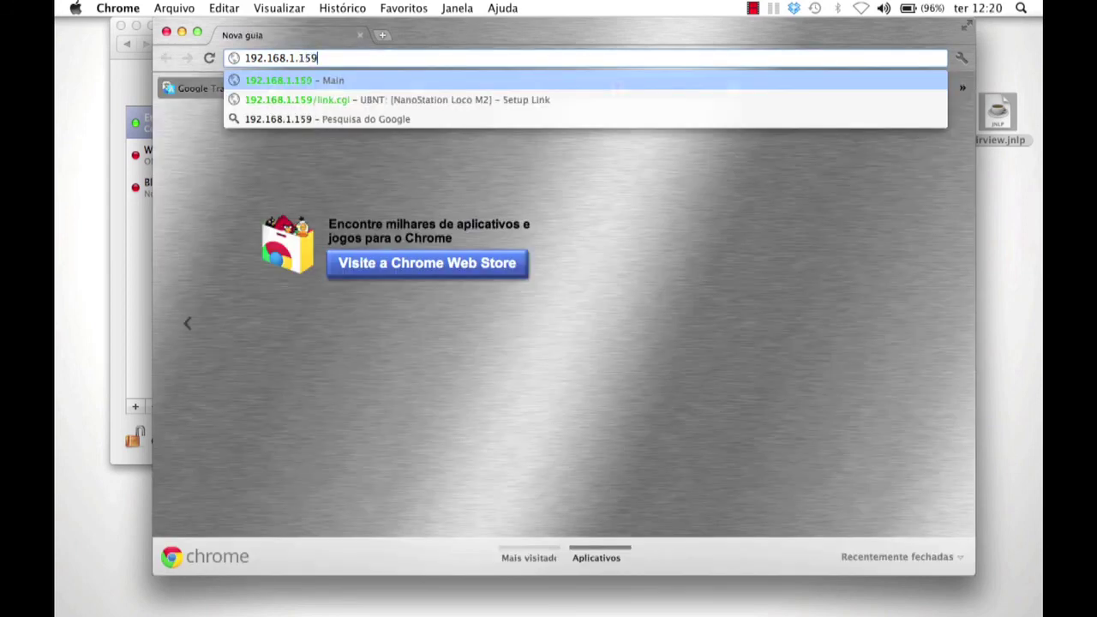
- Log in to the AP at 192.168.1.159 to view its status, then open 192.168.1.160's status page
key(Return)
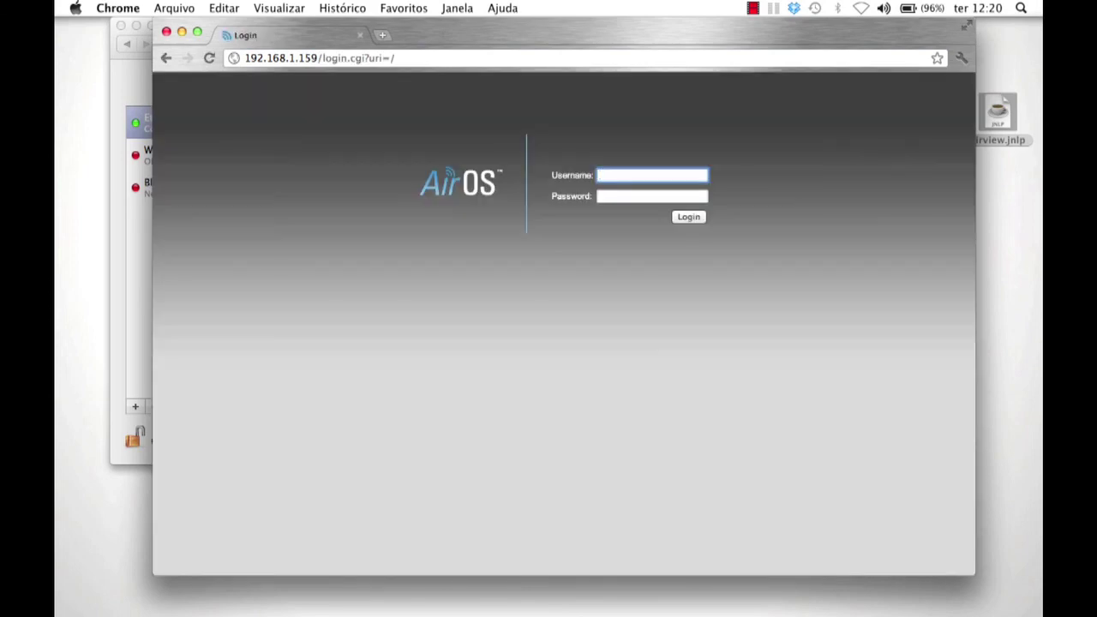
text(ubnt)
key(Tab)
text(u)
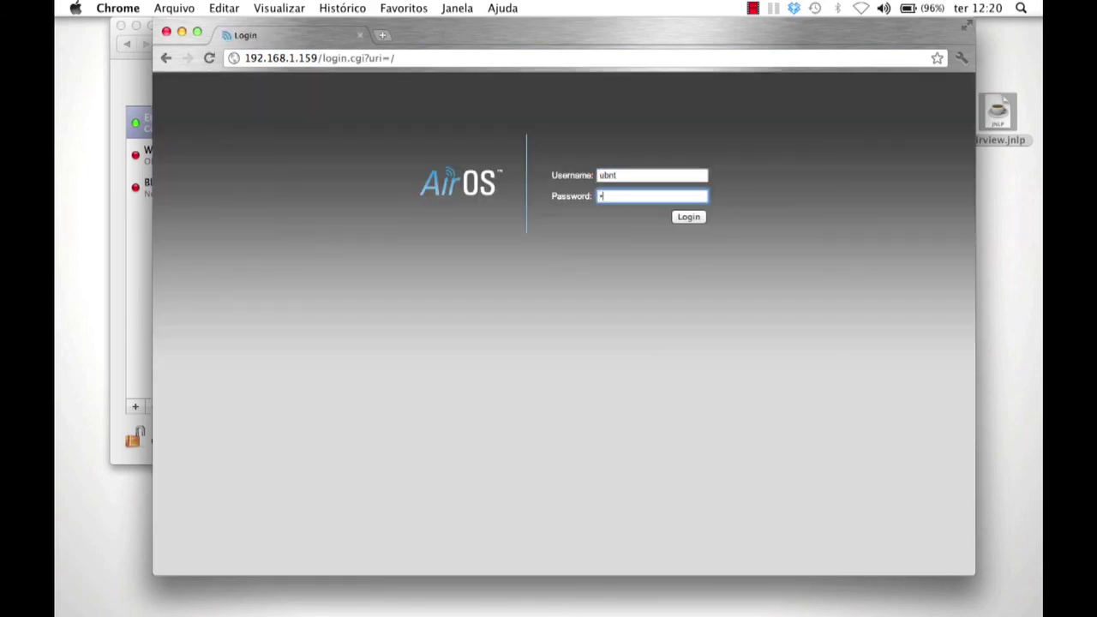
text(bnt)
key(Return)
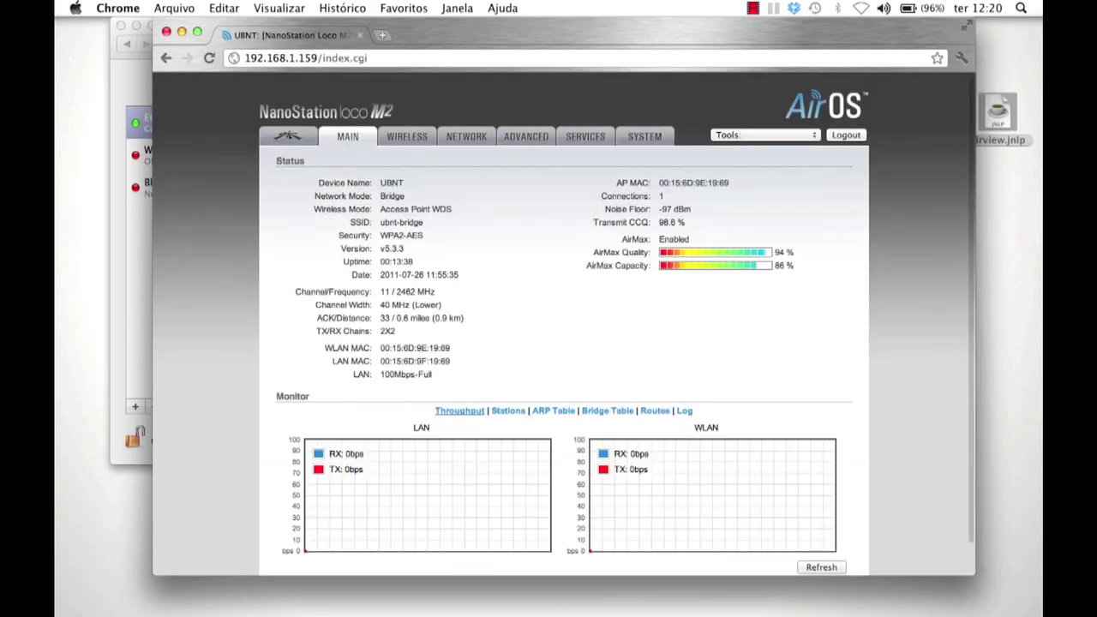
text(192.168.1.160)
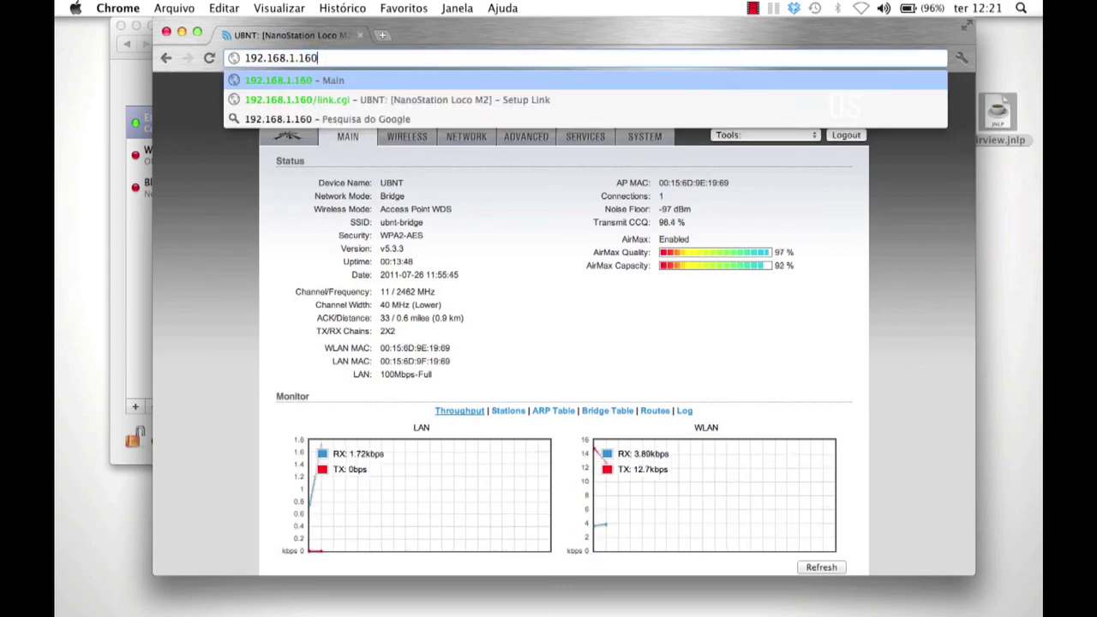
key(Return)
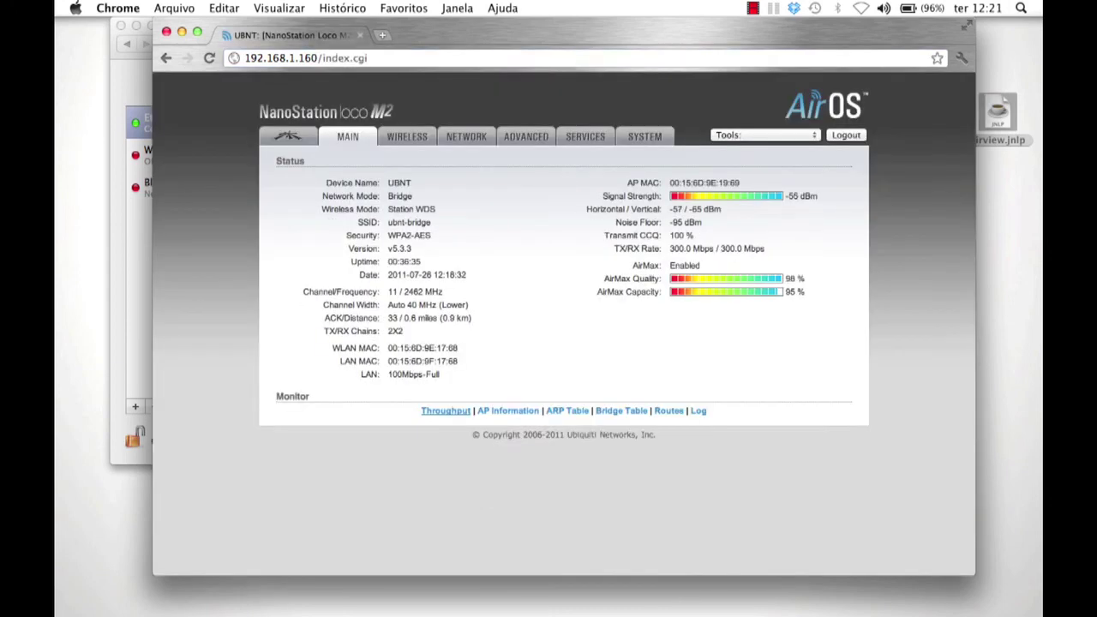